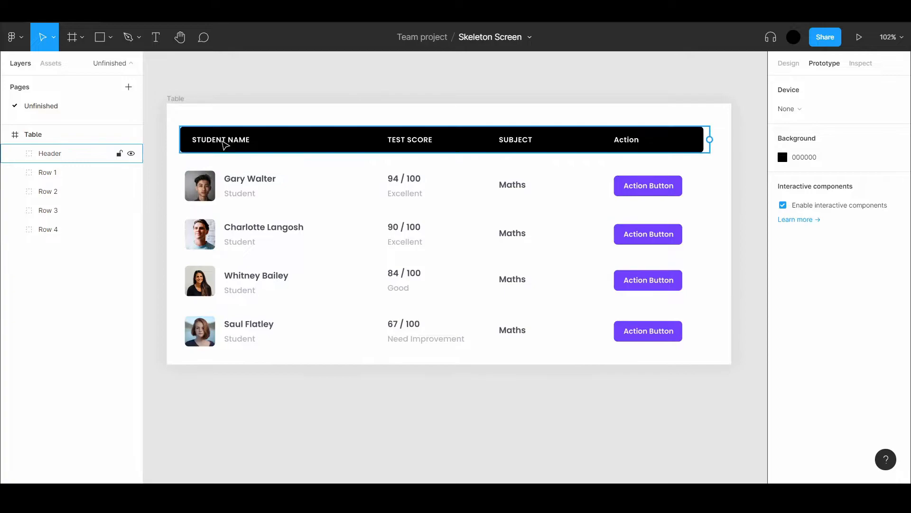
click(346, 160)
click(349, 229)
click(315, 345)
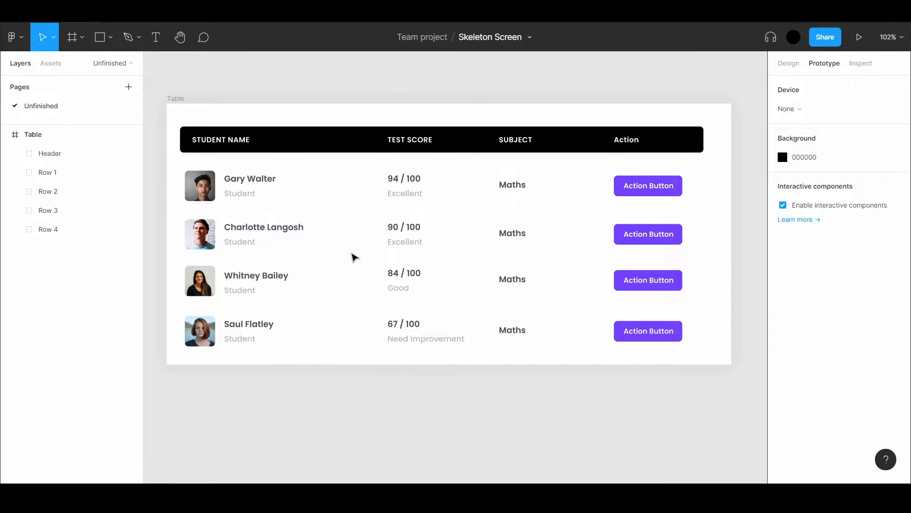
- Select the first student row of the table and show its design properties
click(308, 189)
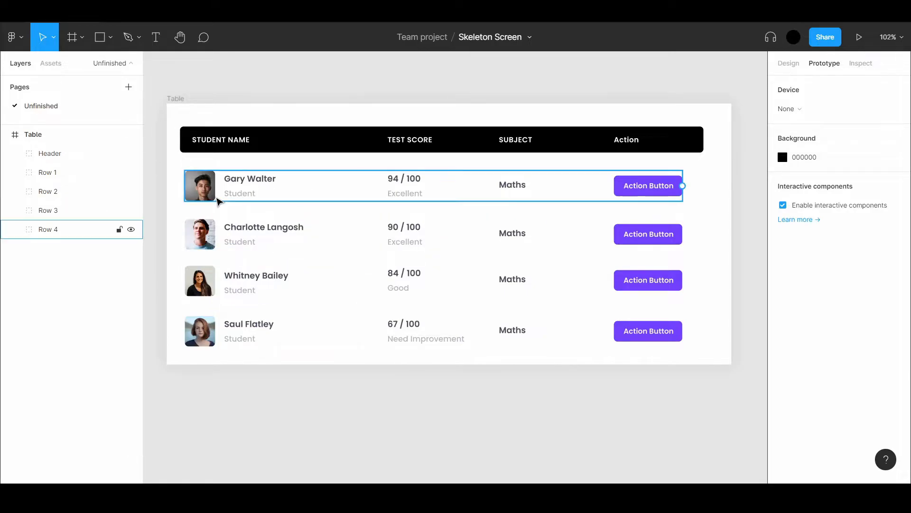
click(783, 64)
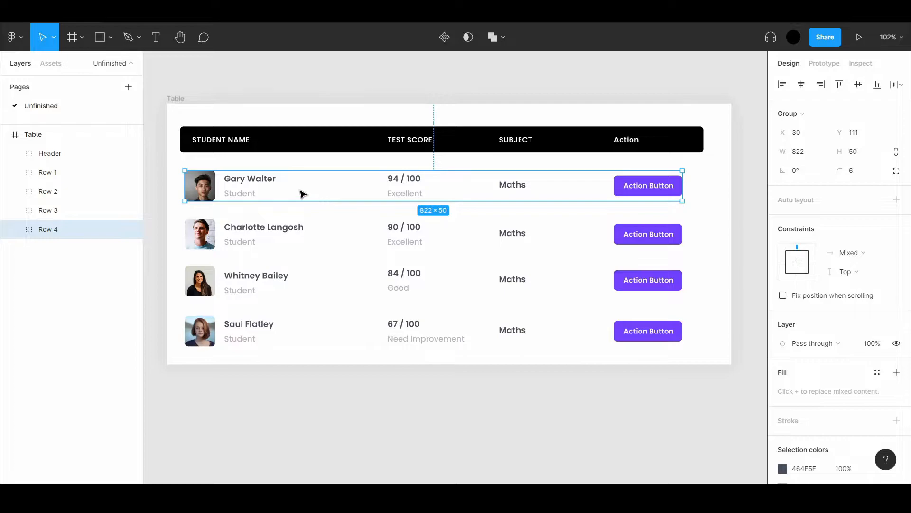
scroll(304, 194, down, 1)
right_click(284, 182)
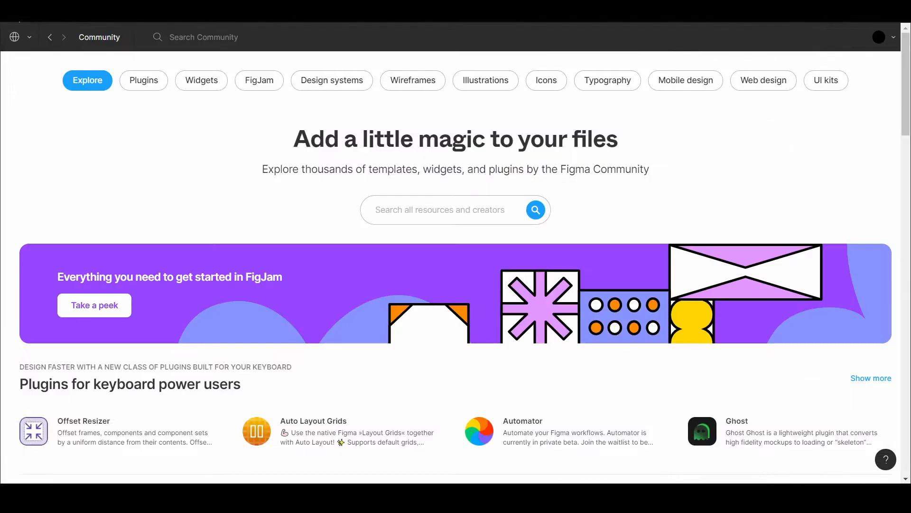
- Search the Figma Community for "ghost" and show the plugin results
text(g)
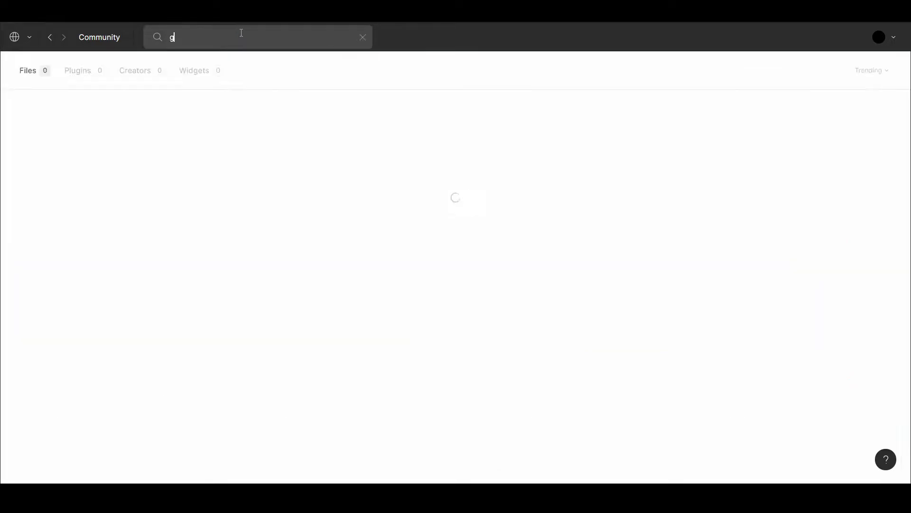
text(host)
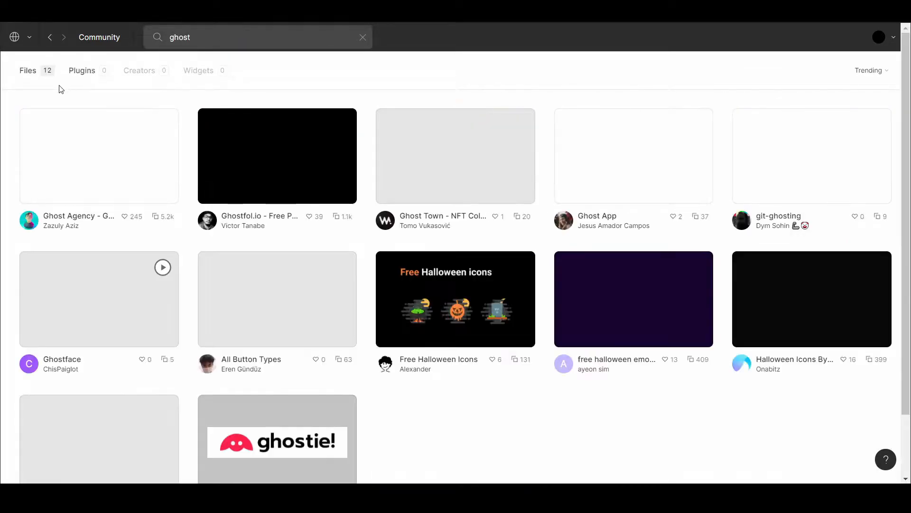
click(96, 78)
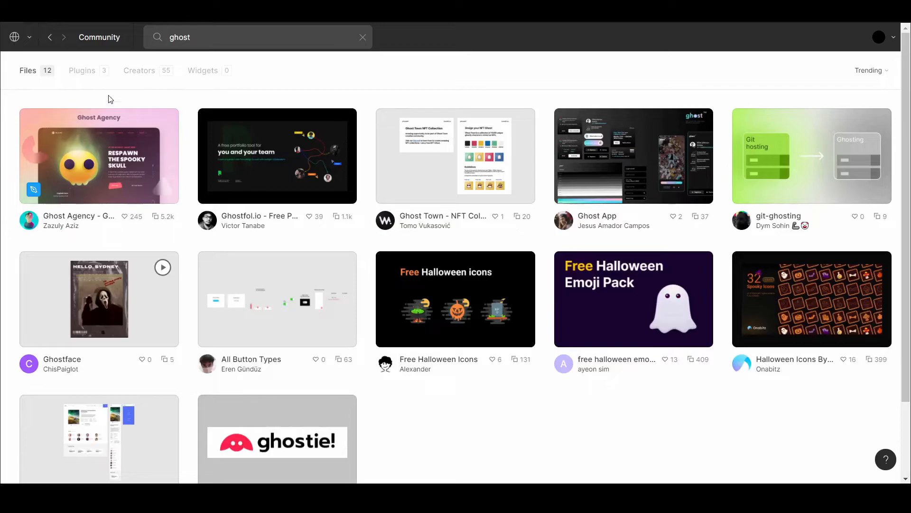
click(97, 71)
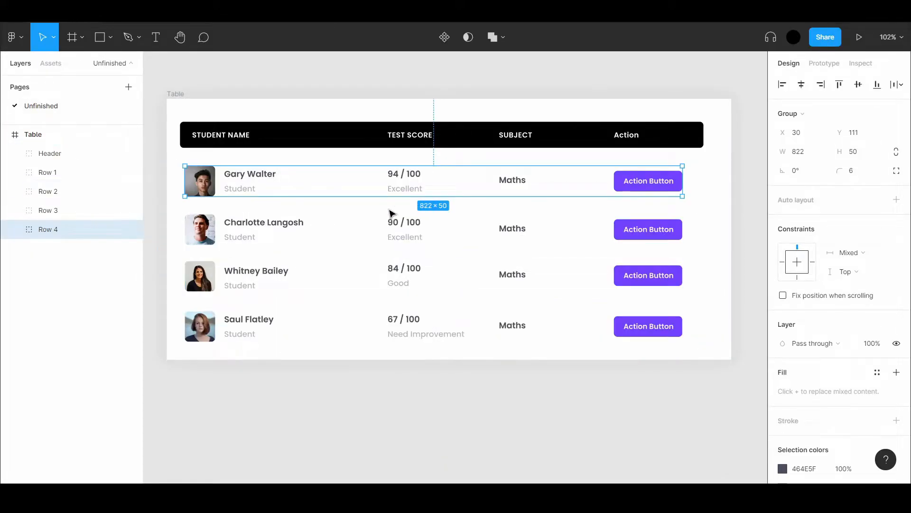
- Duplicate the first student row and place the copy on the empty canvas below the Table frame
scroll(381, 181, down, 1)
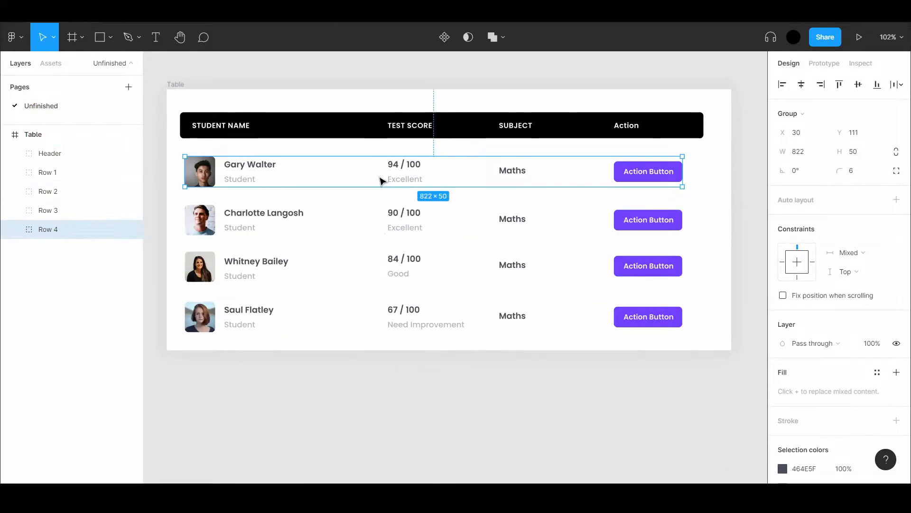
scroll(381, 180, down, 1)
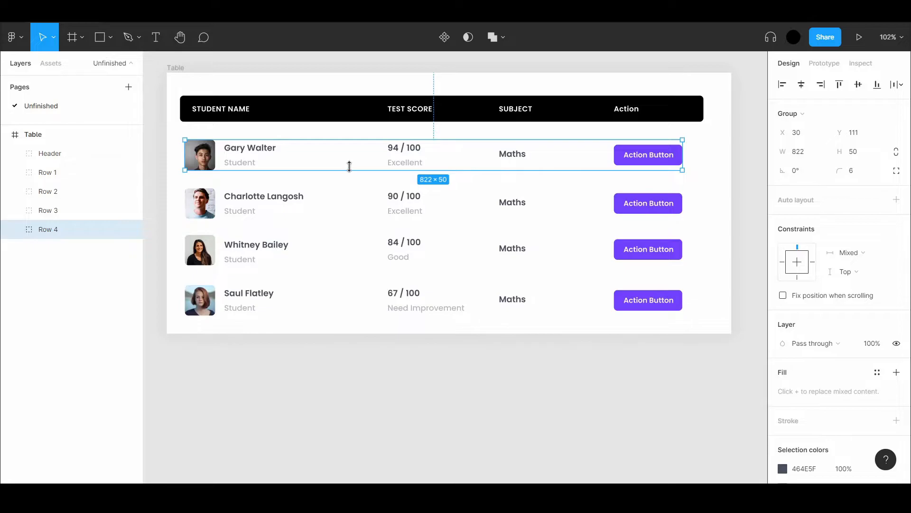
scroll(349, 166, down, 1)
drag(334, 144, 340, 405)
scroll(348, 352, down, 5)
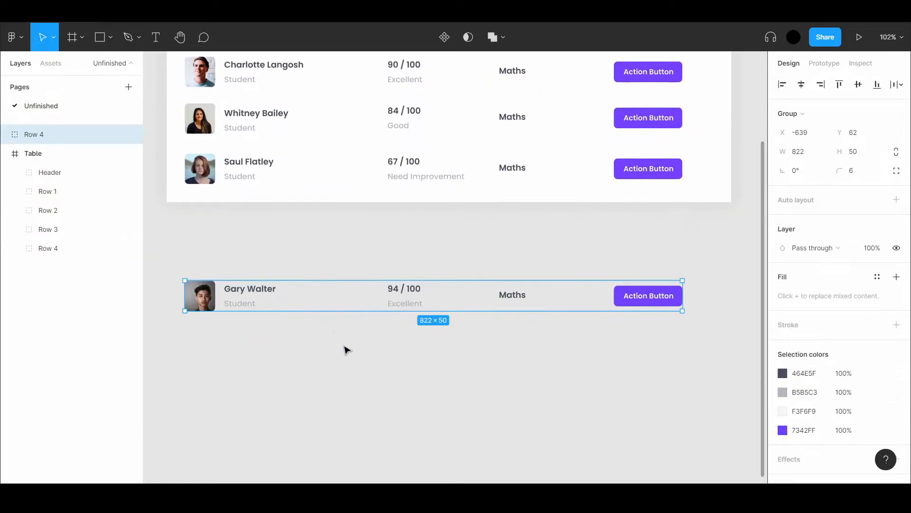
scroll(270, 297, up, 2)
scroll(247, 279, down, 3)
click(247, 269)
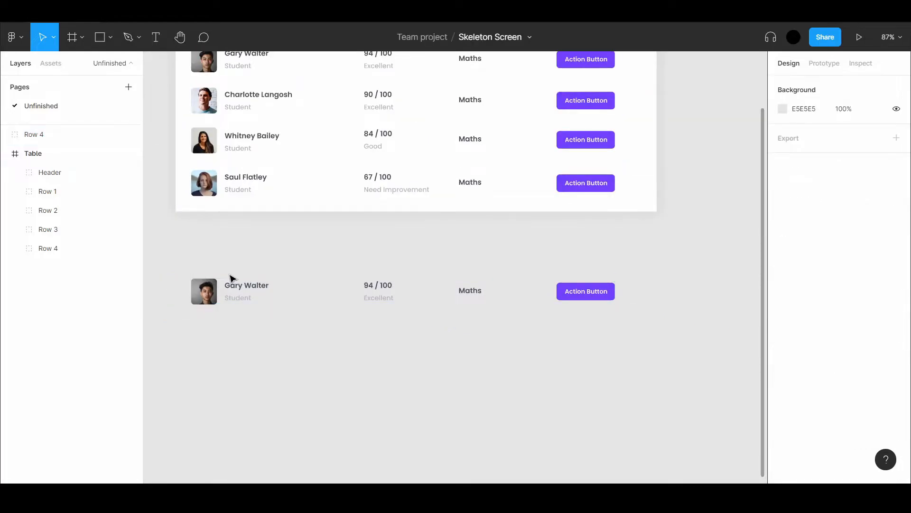
- Draw a frame around the duplicated student row and extend its lower edge to leave room for another row
key(f)
mouse_move(176, 264)
mouse_down()
mouse_move(577, 338)
mouse_move(646, 320)
mouse_up()
click(257, 295)
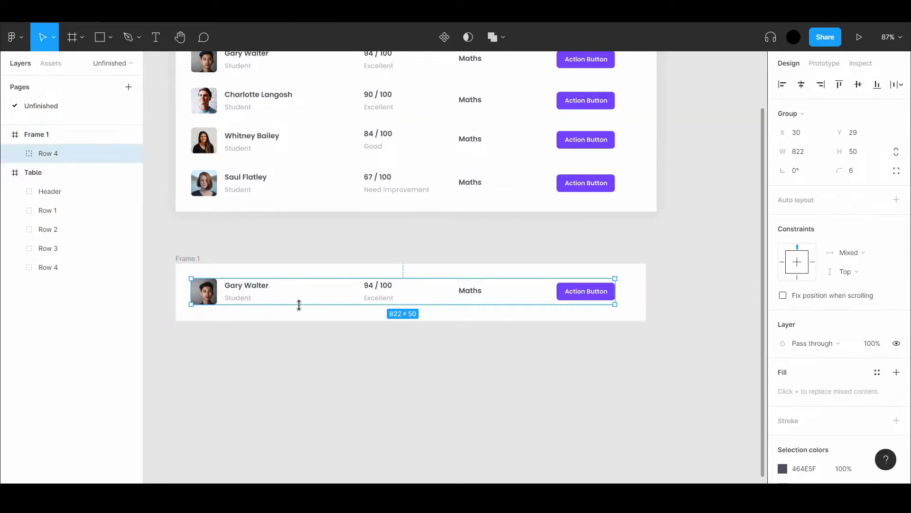
click(292, 319)
drag(295, 321, 295, 389)
key(Escape)
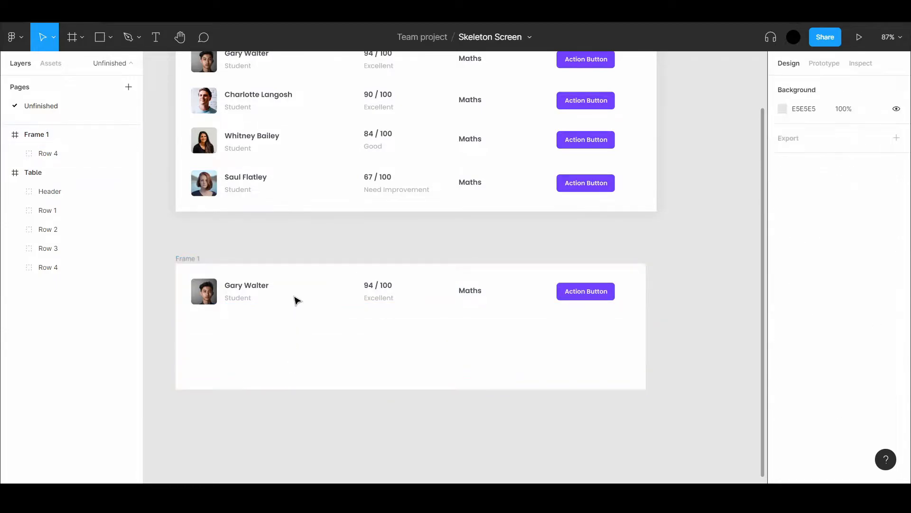
- Run the Ghost plugin on the duplicated row with a Linear Gradient in Gray
click(393, 295)
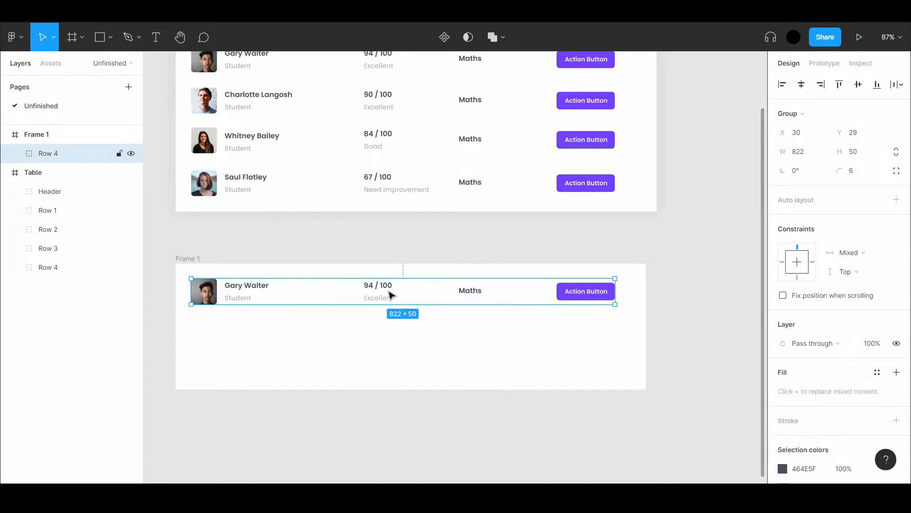
right_click(390, 295)
mouse_move(493, 390)
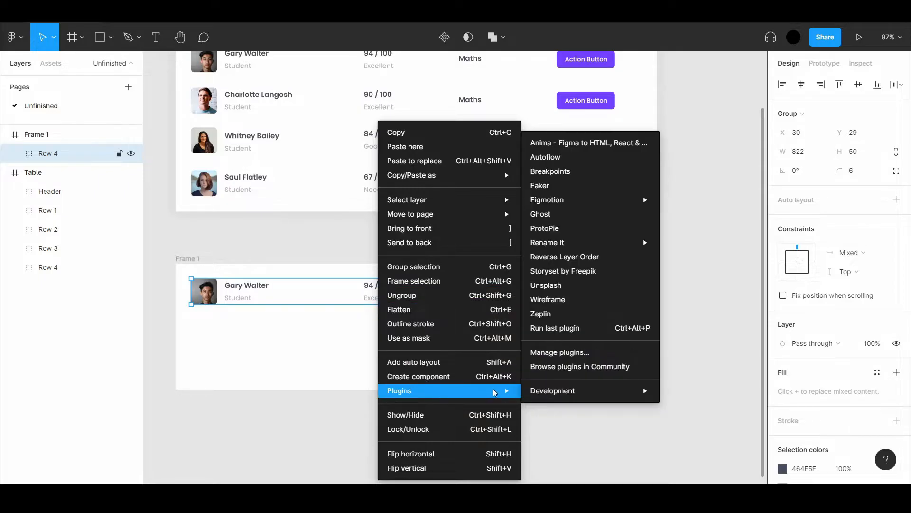
click(562, 216)
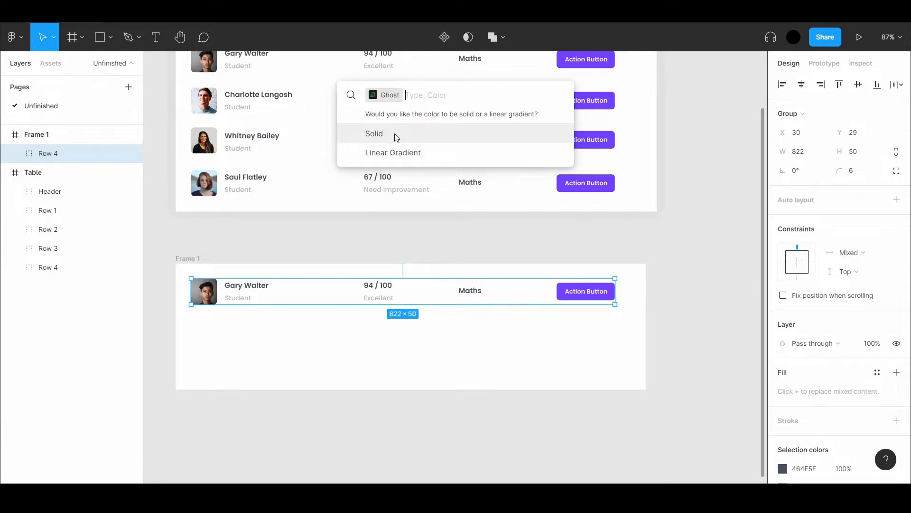
click(376, 152)
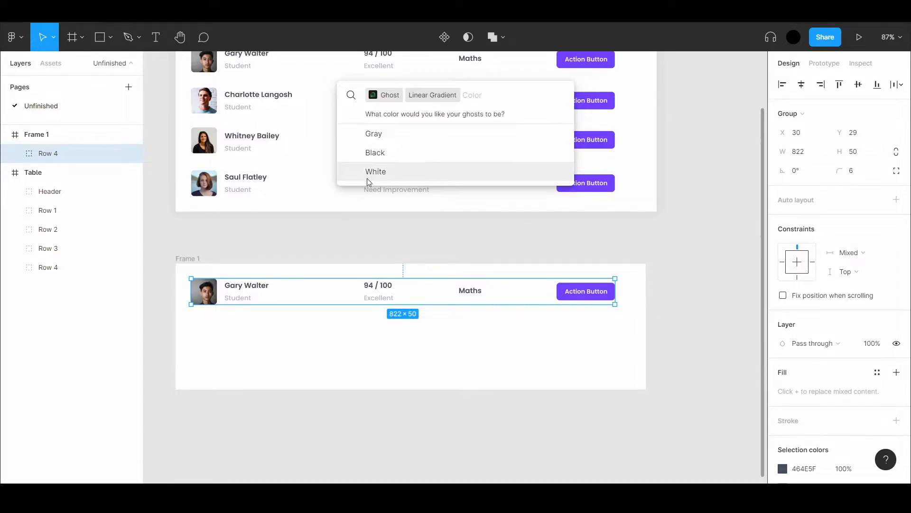
click(373, 135)
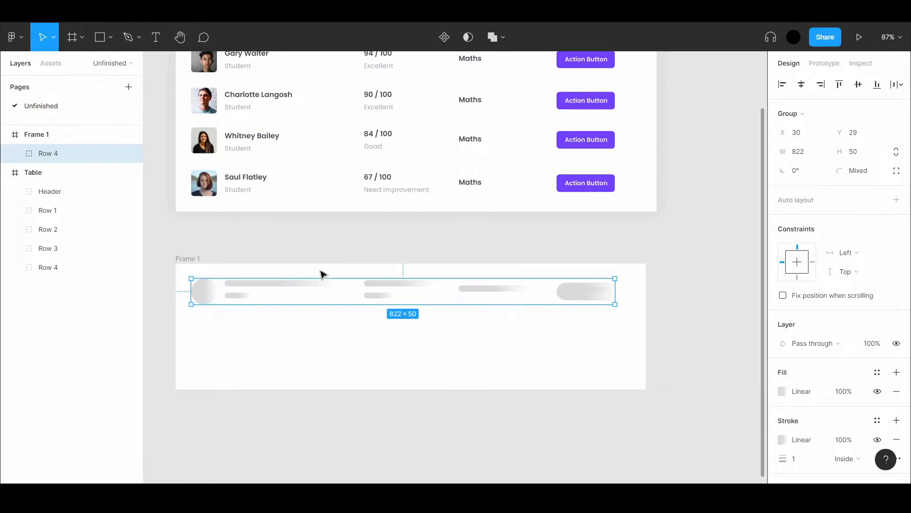
- Delete the extra lower Rectangle layer from the Button group of the skeleton row
scroll(218, 288, up, 5)
scroll(220, 298, down, 4)
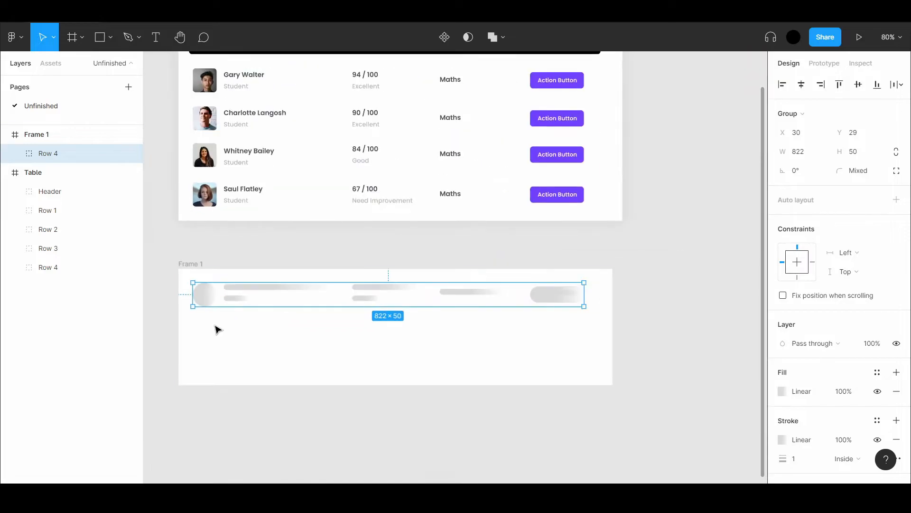
click(478, 318)
scroll(592, 308, up, 6)
click(592, 298)
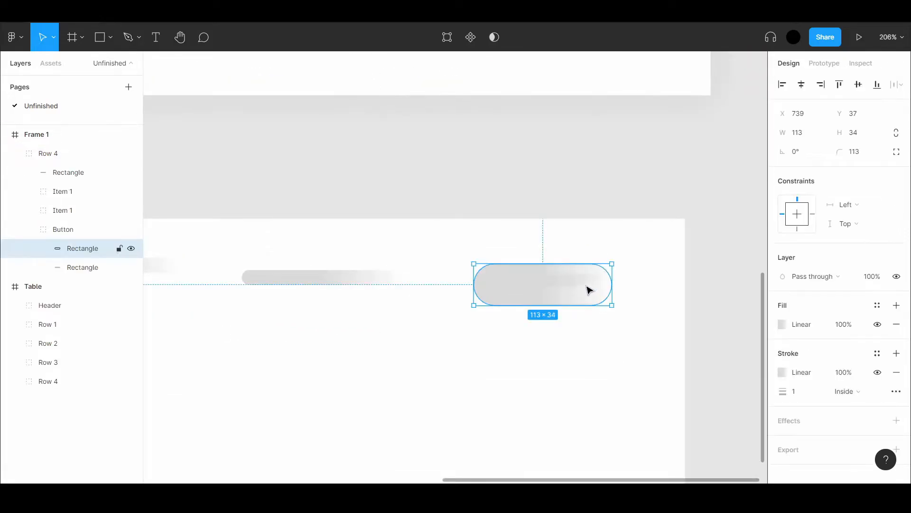
click(90, 268)
key(Delete)
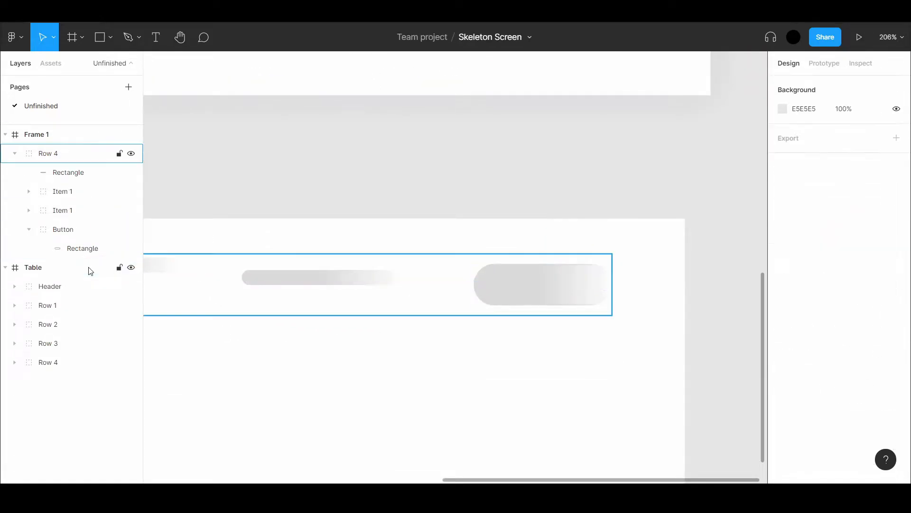
- Move the opaque stop of the skeleton row's linear fill gradient from the middle to the far end of the gradient
scroll(648, 332, down, 9)
scroll(308, 304, up, 3)
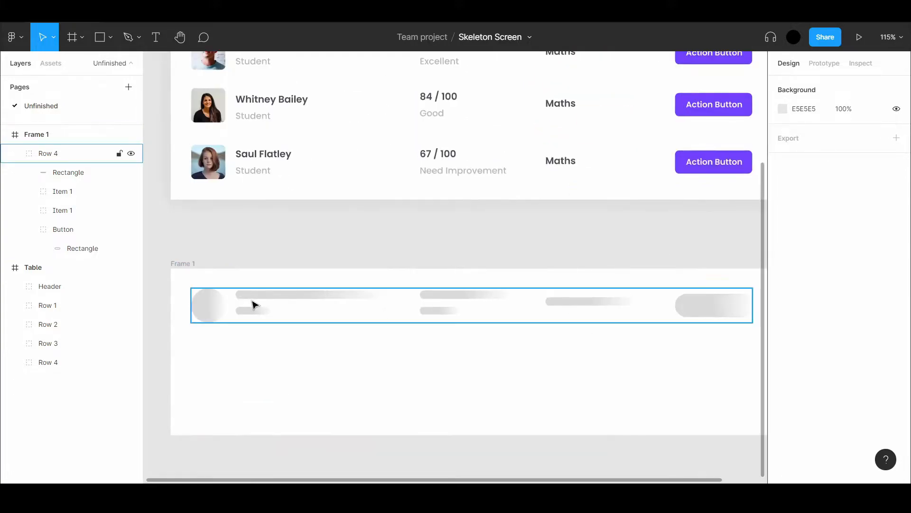
click(200, 304)
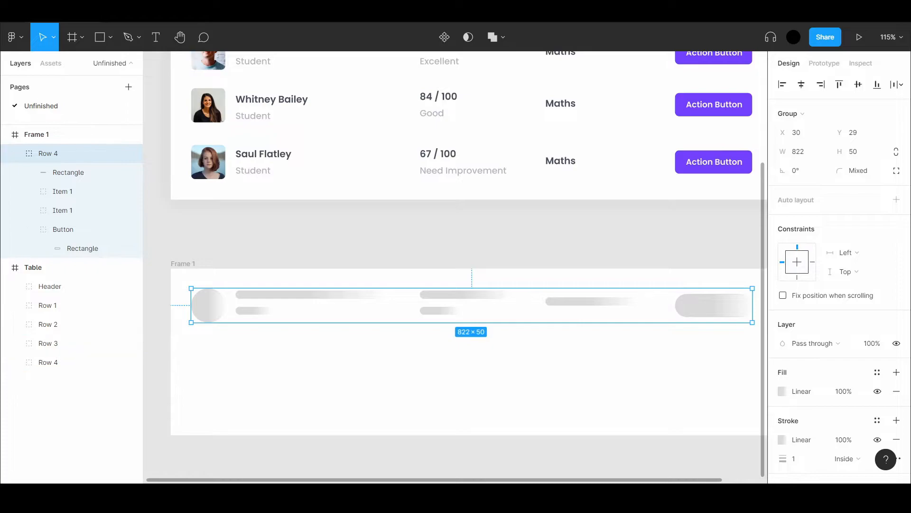
scroll(390, 349, down, 2)
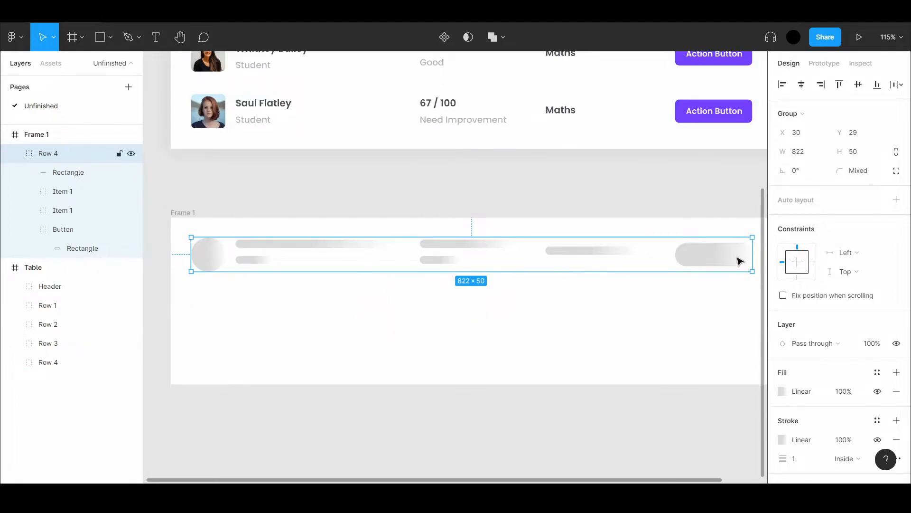
click(782, 391)
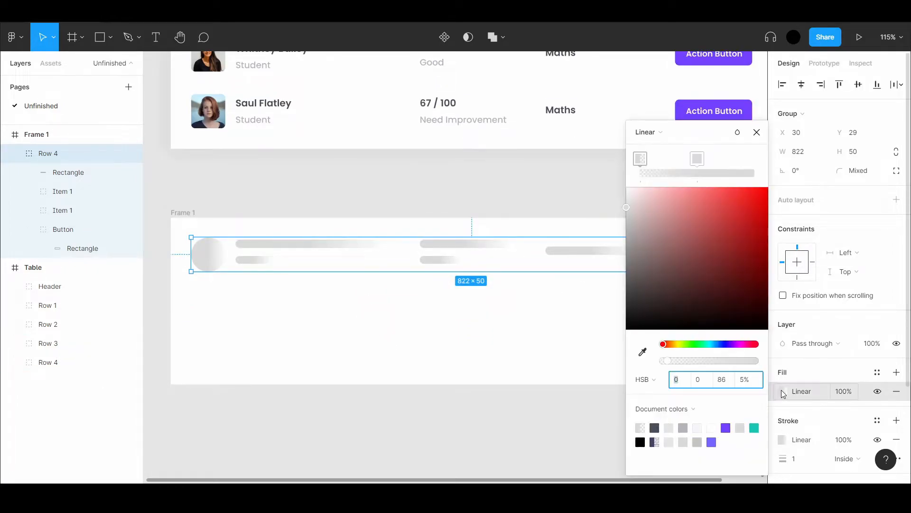
click(698, 163)
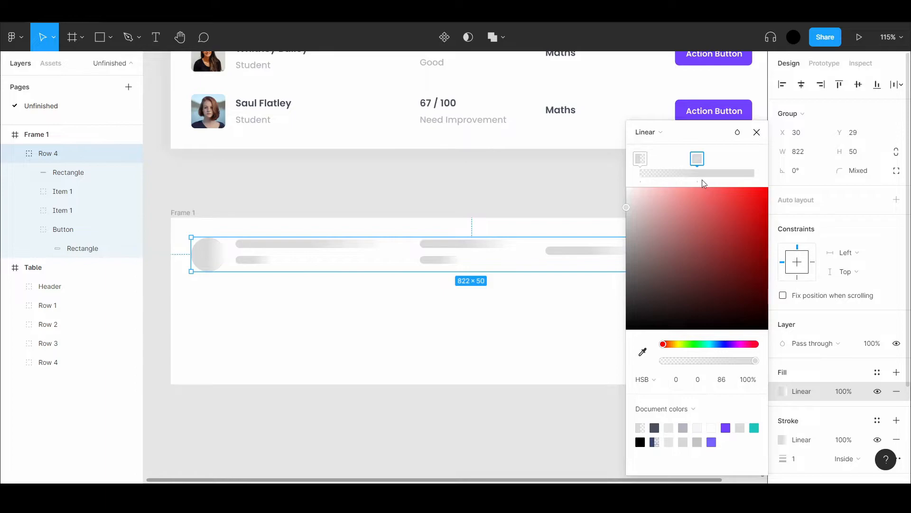
drag(697, 159, 755, 161)
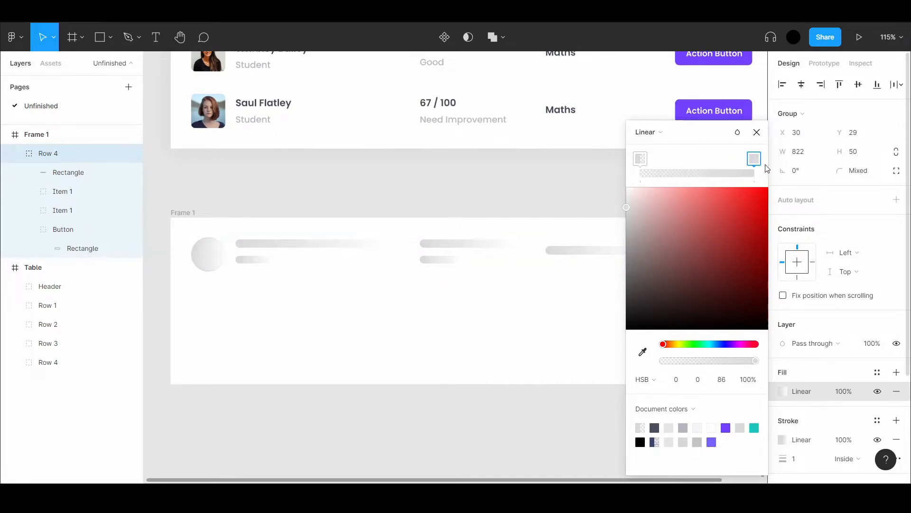
click(641, 159)
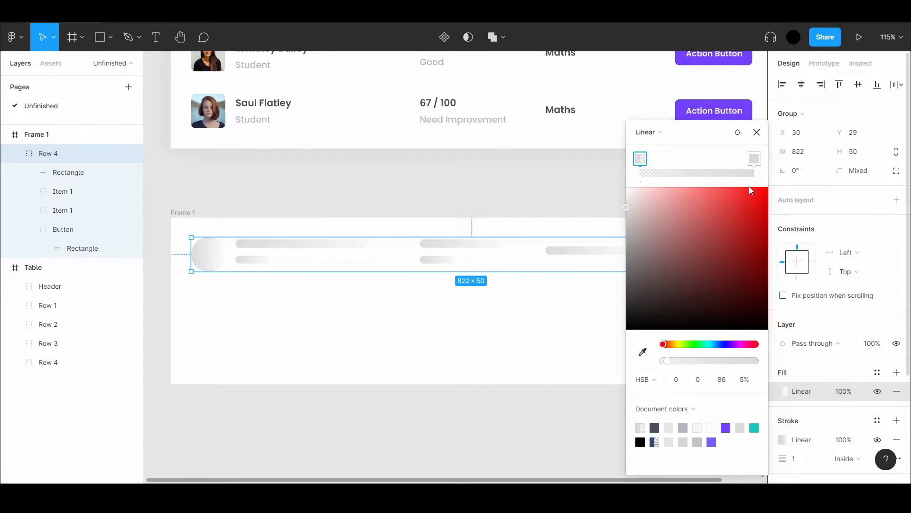
click(754, 158)
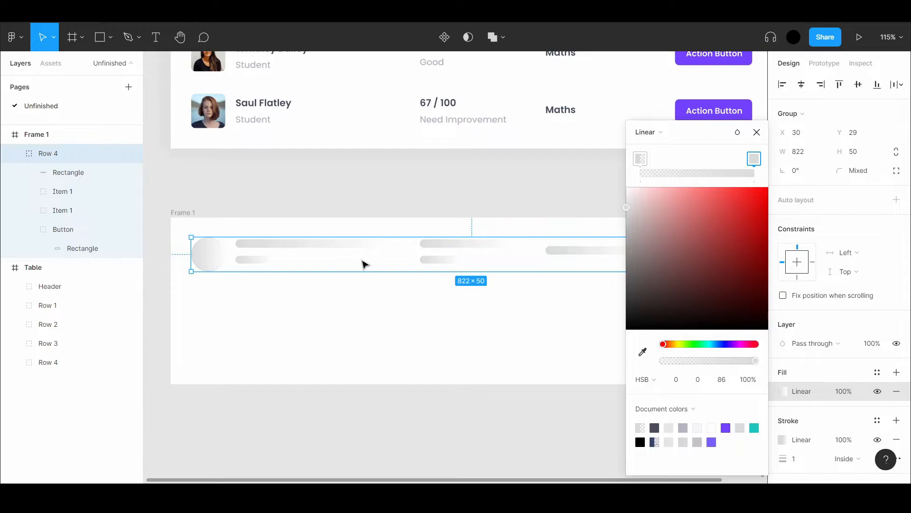
click(362, 299)
- Duplicate the skeleton row below the original at Y 122 and reverse the copy's fill gradient by swapping its two colour stops
click(387, 259)
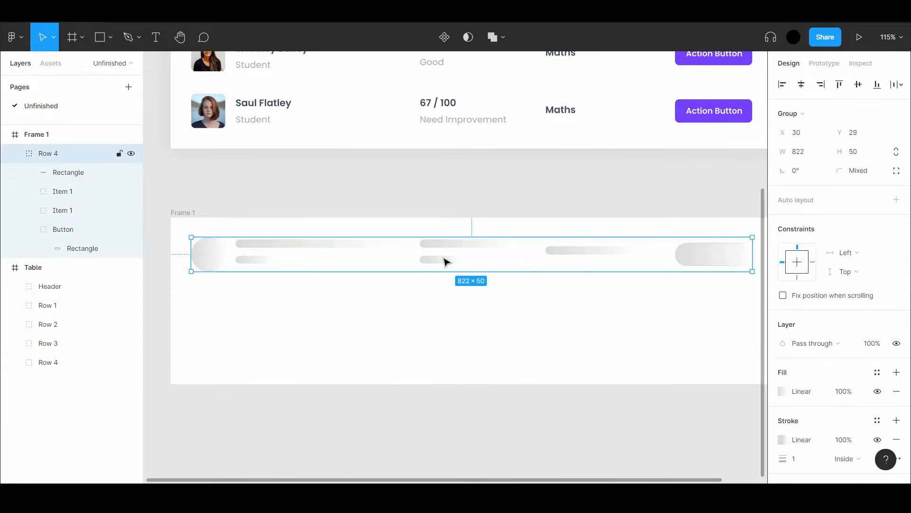
drag(429, 260, 428, 324)
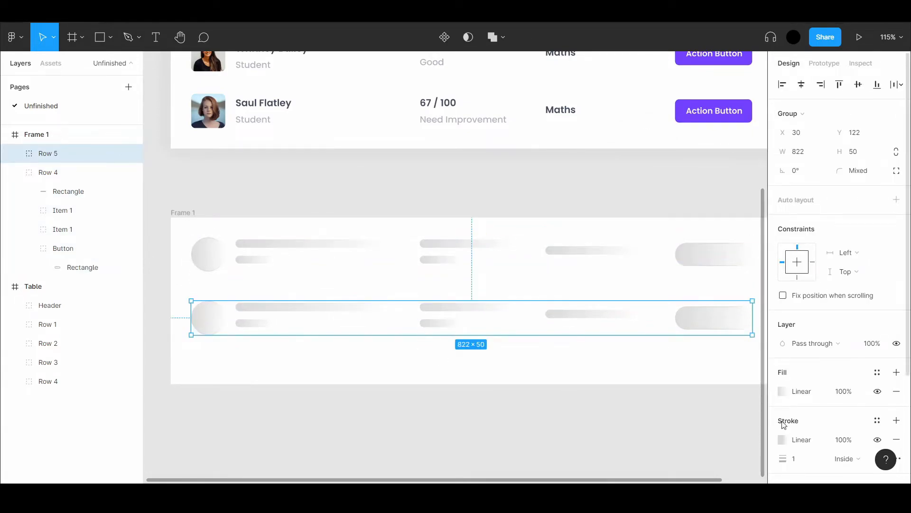
click(783, 394)
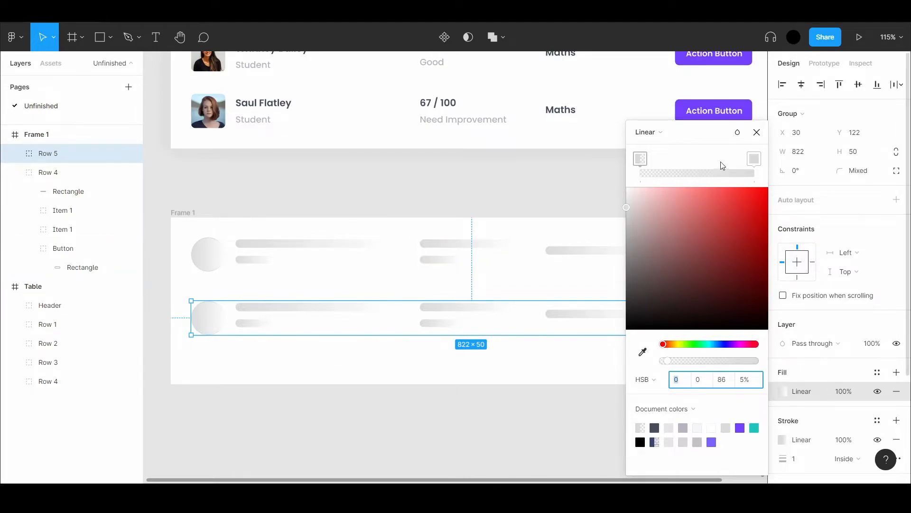
mouse_move(755, 163)
mouse_down()
mouse_move(660, 165)
mouse_move(766, 165)
mouse_up()
drag(657, 165, 640, 163)
scroll(206, 233, down, 1)
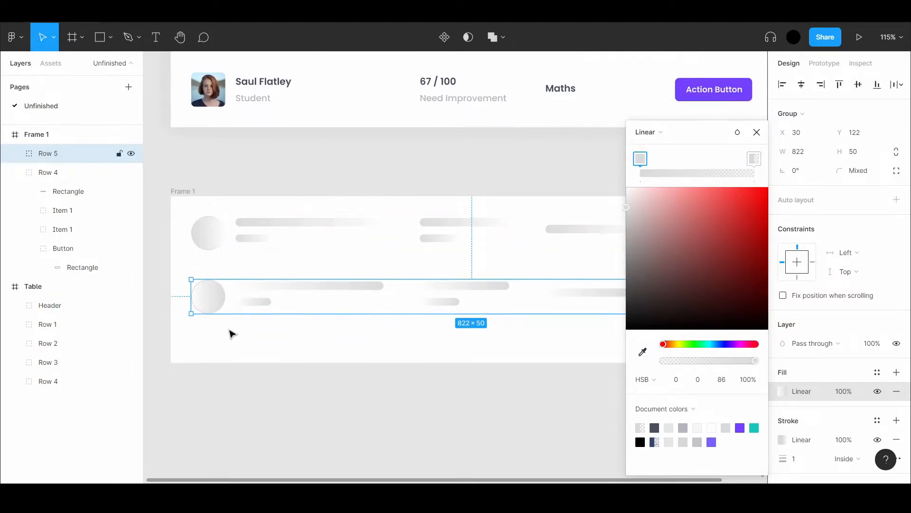
click(230, 337)
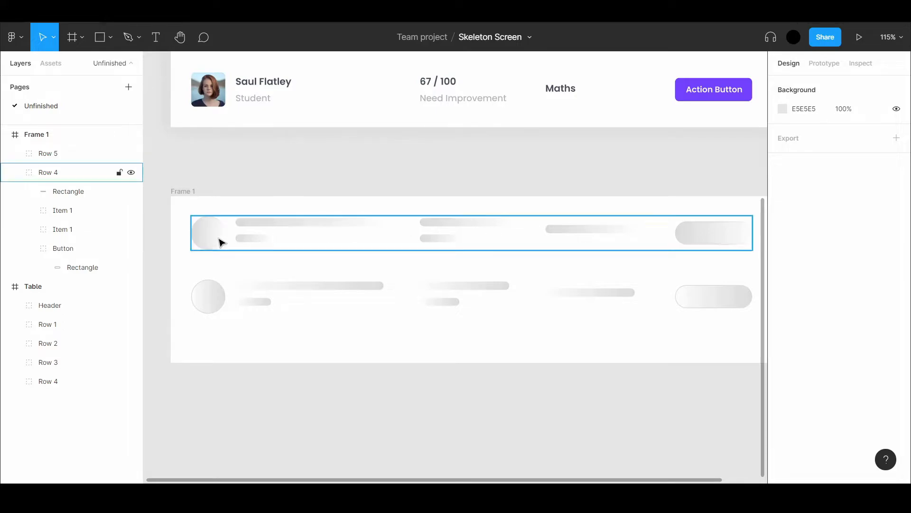
- Select both skeleton rows in Frame 1 and batch rename them to "Skeleton /"
click(221, 242)
shift+click(222, 304)
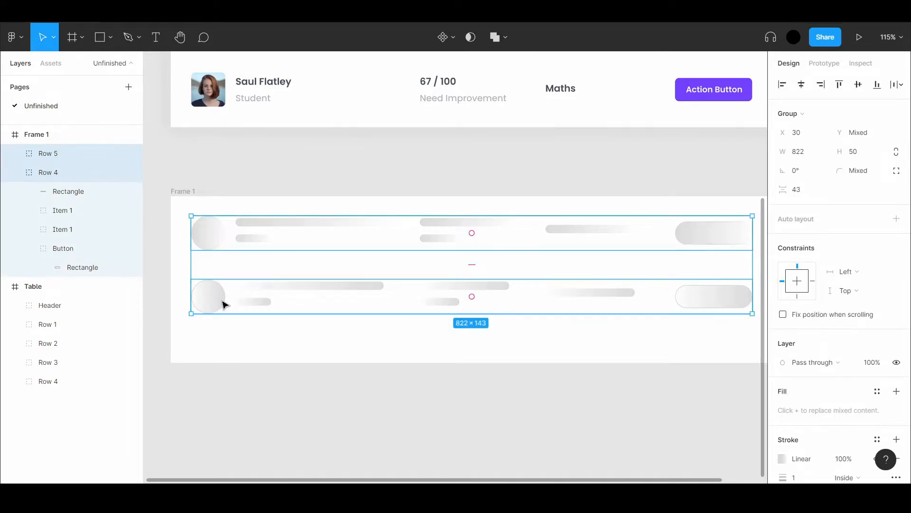
key(ctrl+r)
text(Row)
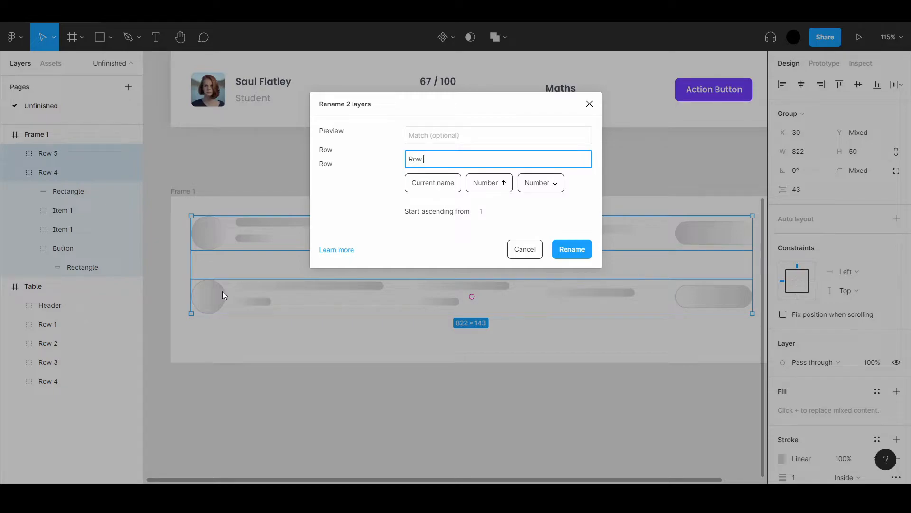
text( /)
key(ctrl+a)
text(Skeleton)
key(Return)
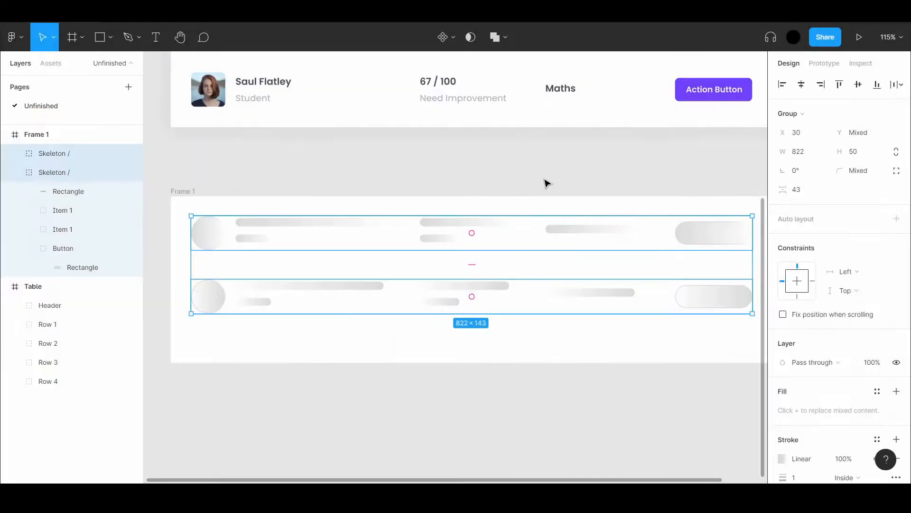
- Rename the upper skeleton row "Skeleton /1" and the lower one "Skeleton /2"
click(252, 239)
key(ctrl+r)
key(End)
text(1)
click(272, 291)
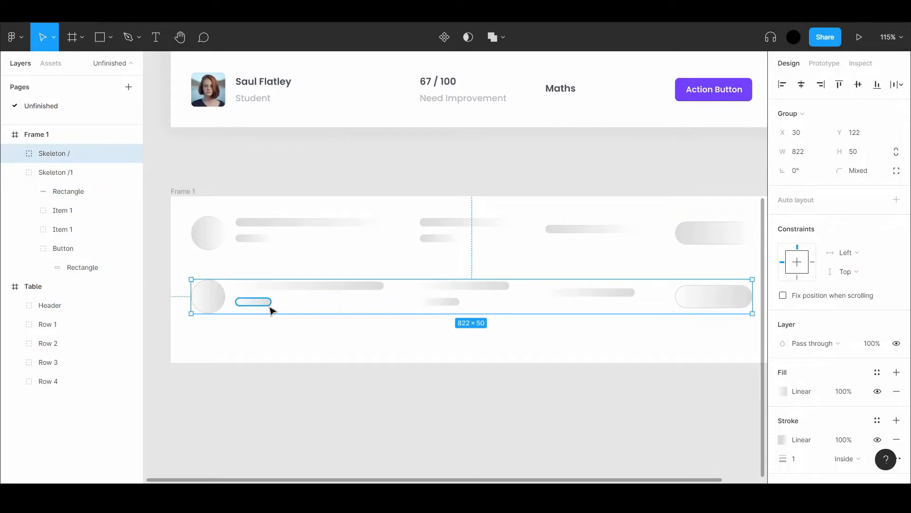
key(ctrl+r)
key(End)
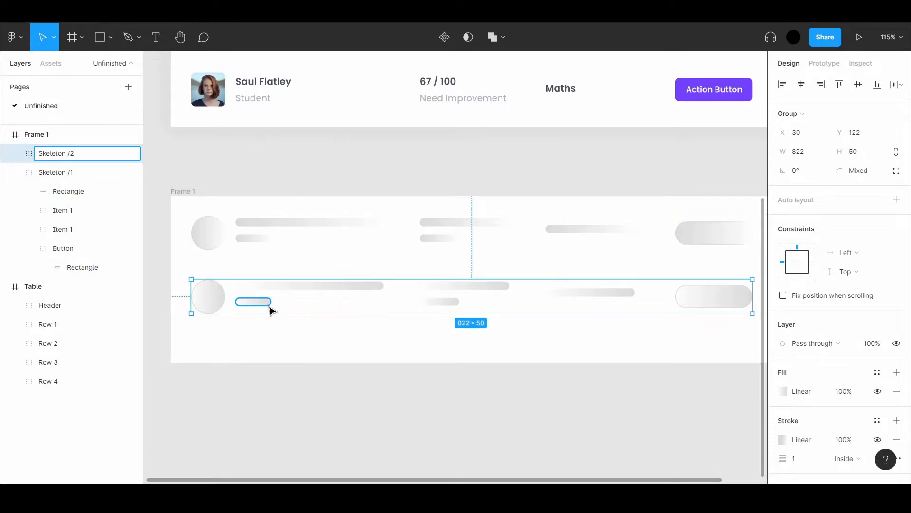
key(Return)
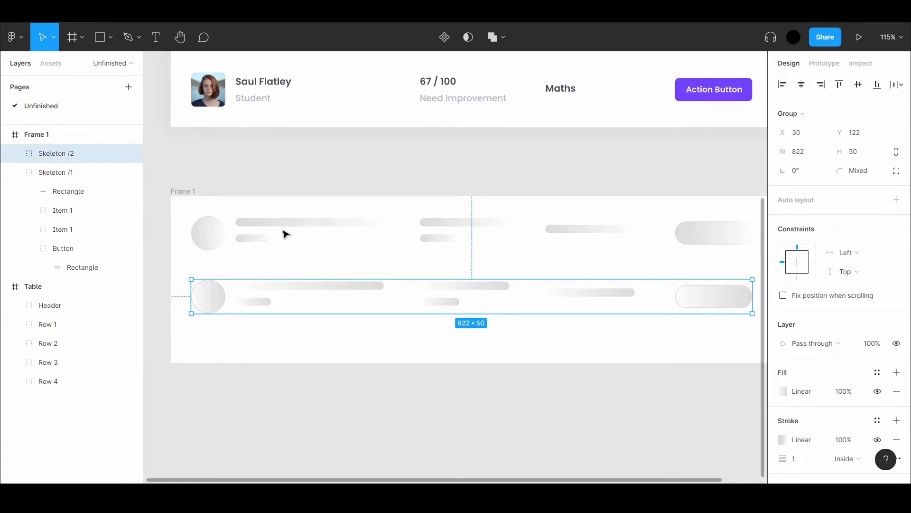
- Combine the Skeleton /1 and Skeleton /2 rows into a component set
shift+click(241, 228)
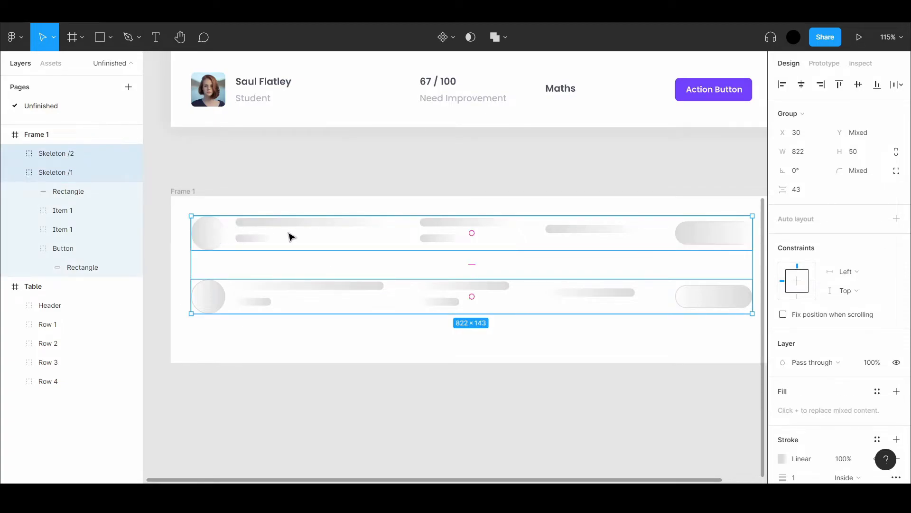
click(455, 40)
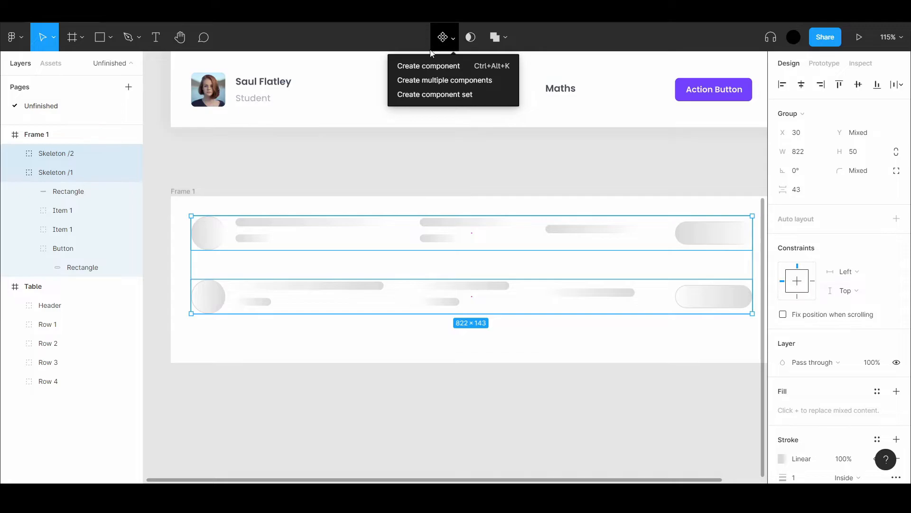
click(424, 94)
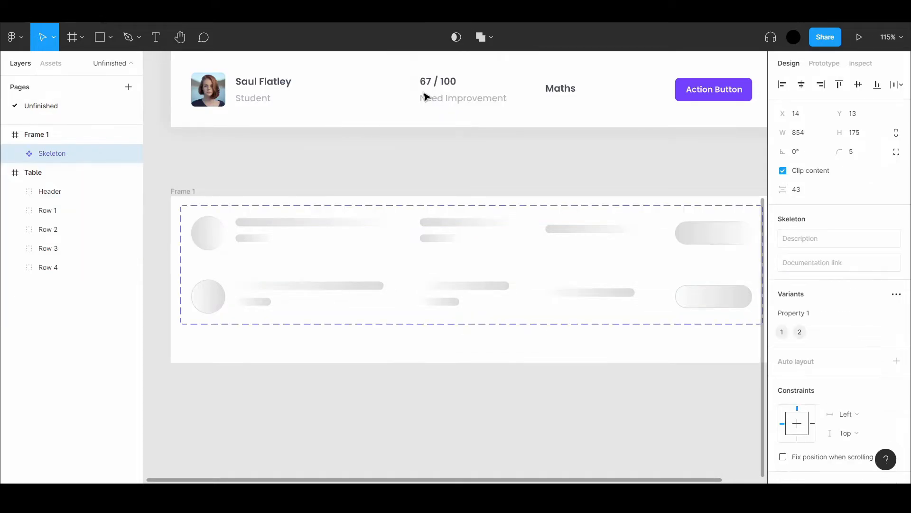
- Link variant 1 to variant 2 with a Change to interaction after a 100 ms delay, using Smart animate
scroll(380, 266, down, 1)
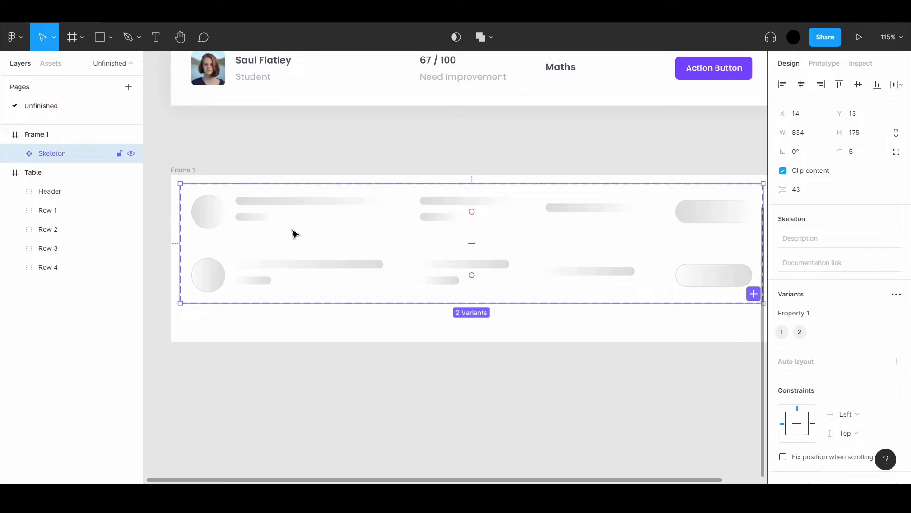
click(294, 214)
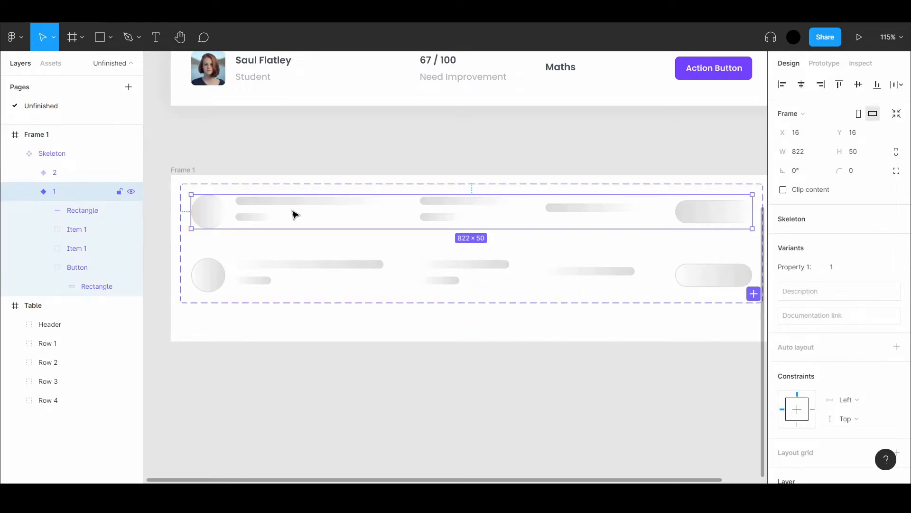
click(829, 64)
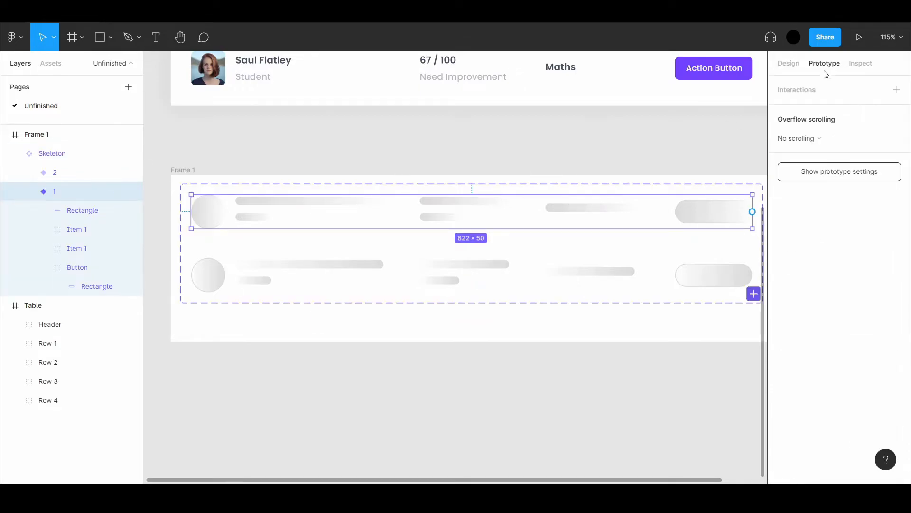
drag(752, 211, 643, 266)
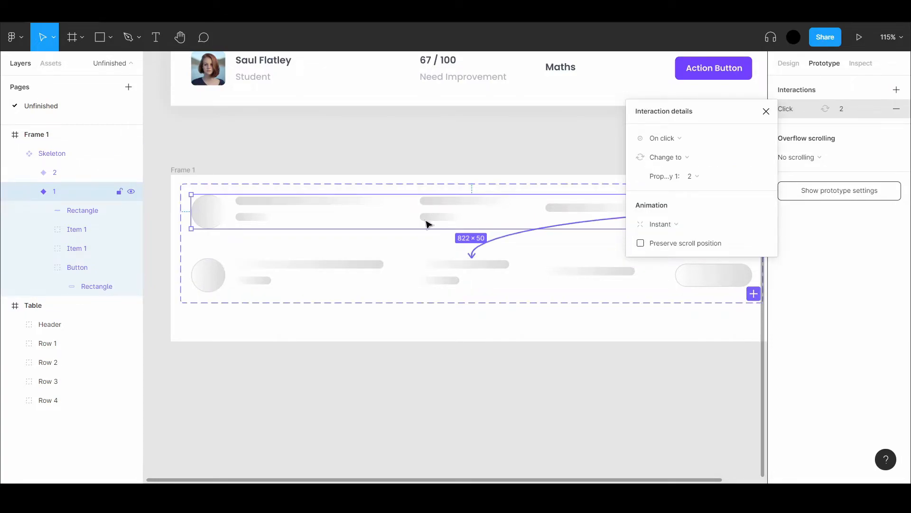
click(653, 142)
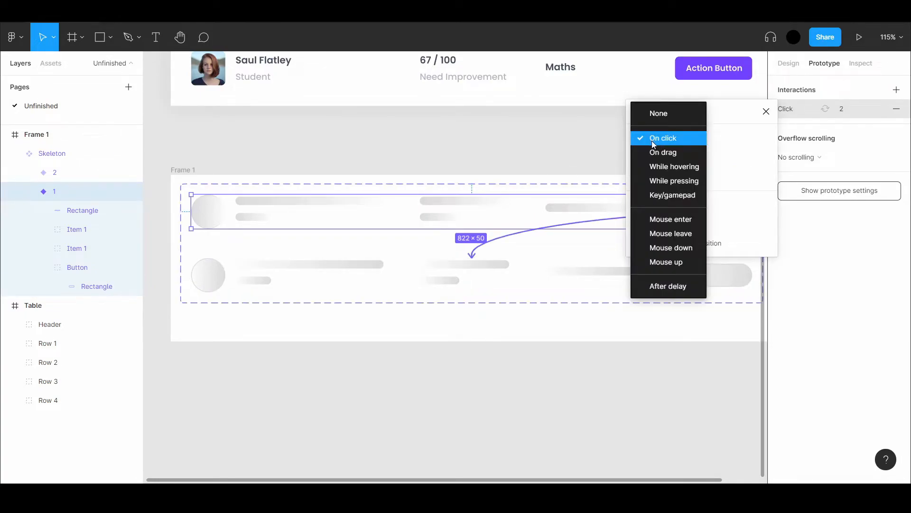
click(663, 295)
click(716, 145)
text(100)
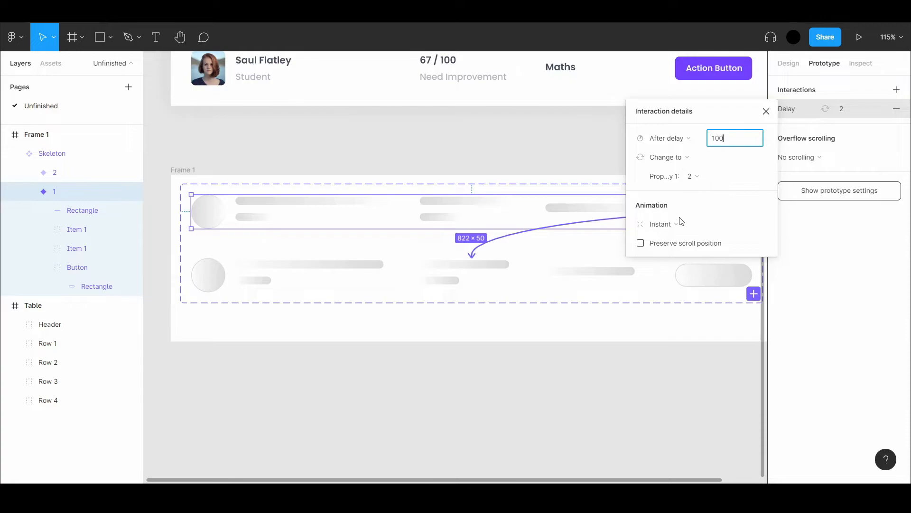
click(679, 223)
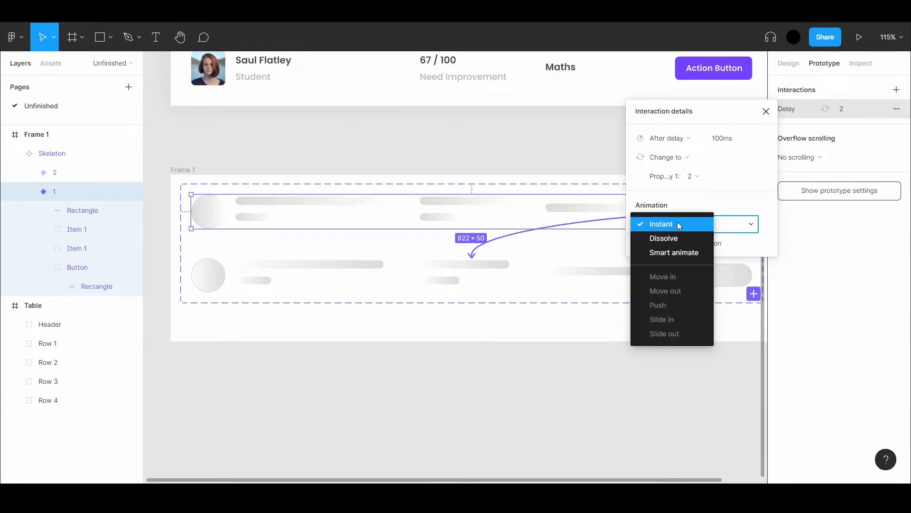
click(677, 249)
click(677, 251)
click(676, 257)
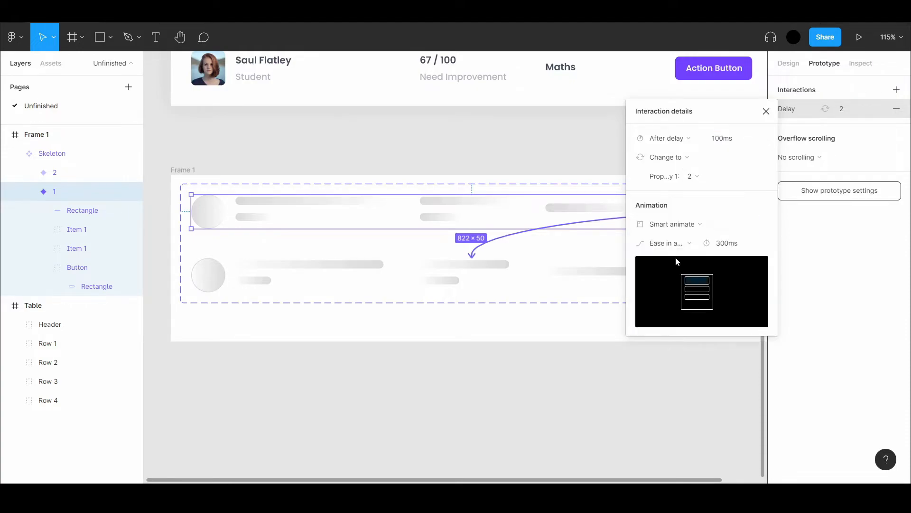
- Link variant 2 back to variant 1 with a Change to interaction after a 100 ms delay, using Dissolve
click(387, 270)
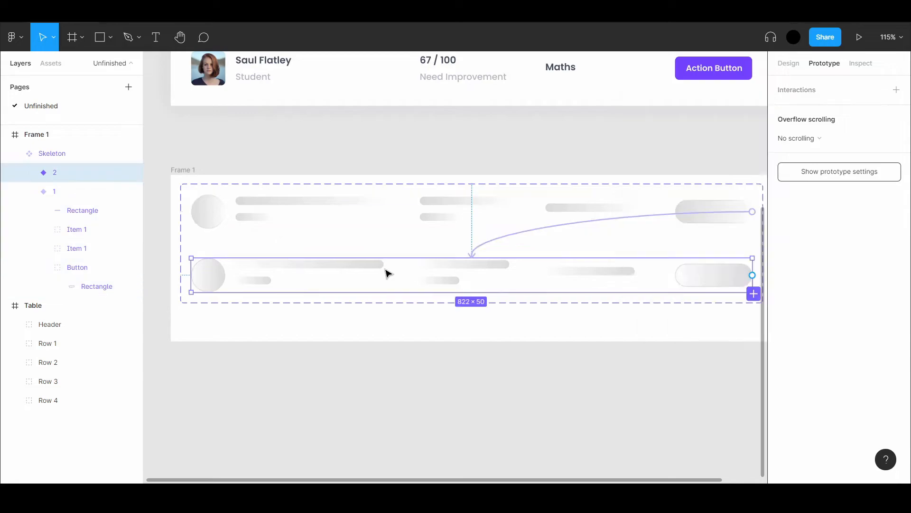
drag(752, 275, 564, 223)
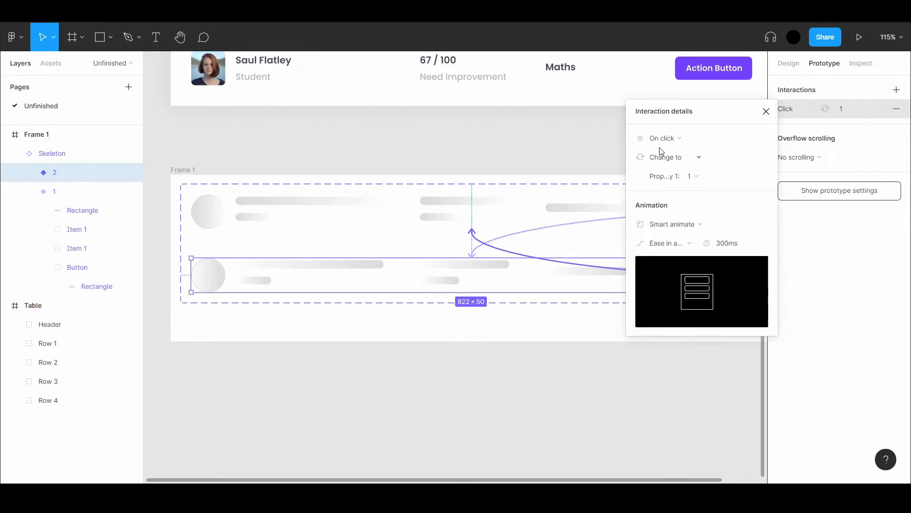
click(674, 138)
click(665, 286)
click(727, 137)
text(100)
click(682, 225)
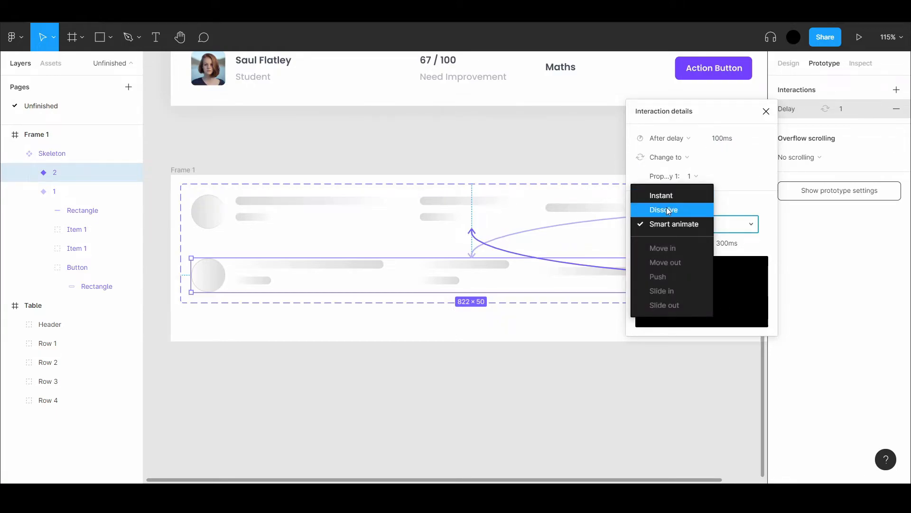
click(664, 210)
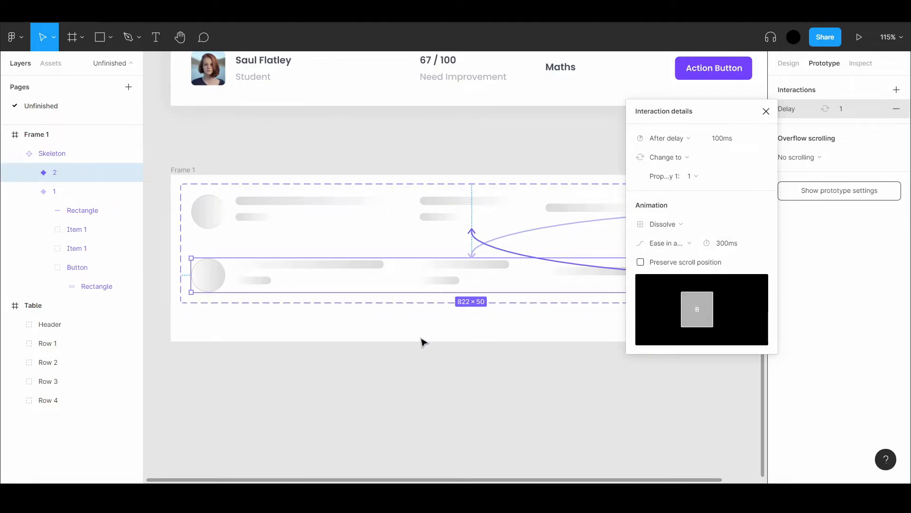
click(295, 350)
- Draw a test frame of about 1025 × 280 below Frame 1 and place a copy of skeleton variant 1 in it
scroll(318, 239, down, 4)
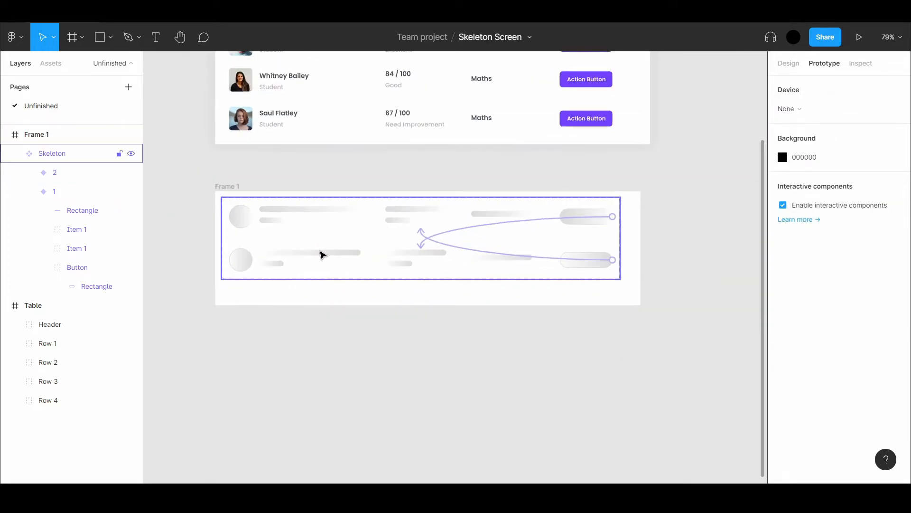
key(f)
drag(216, 310, 693, 442)
scroll(416, 294, down, 1)
click(340, 181)
drag(340, 180, 385, 359)
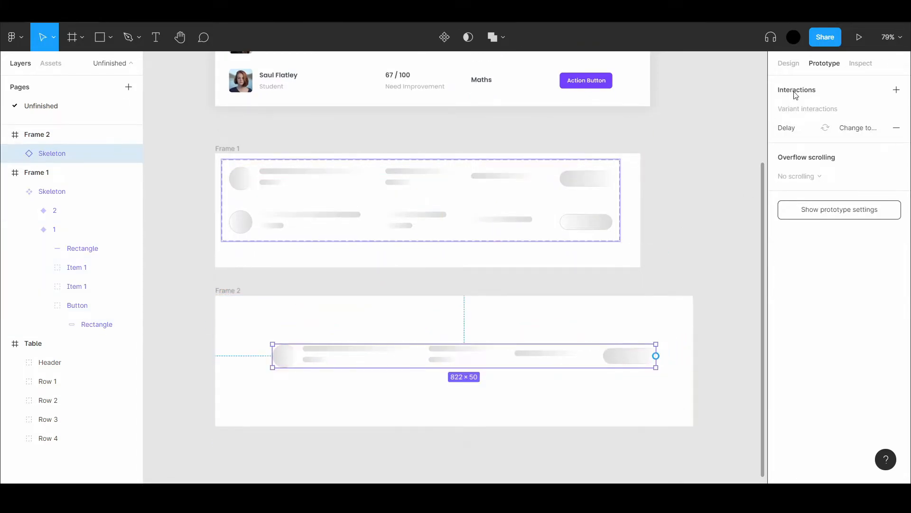
- Make Frame 2 a flow starting point and play the prototype to check the skeleton animation
click(251, 291)
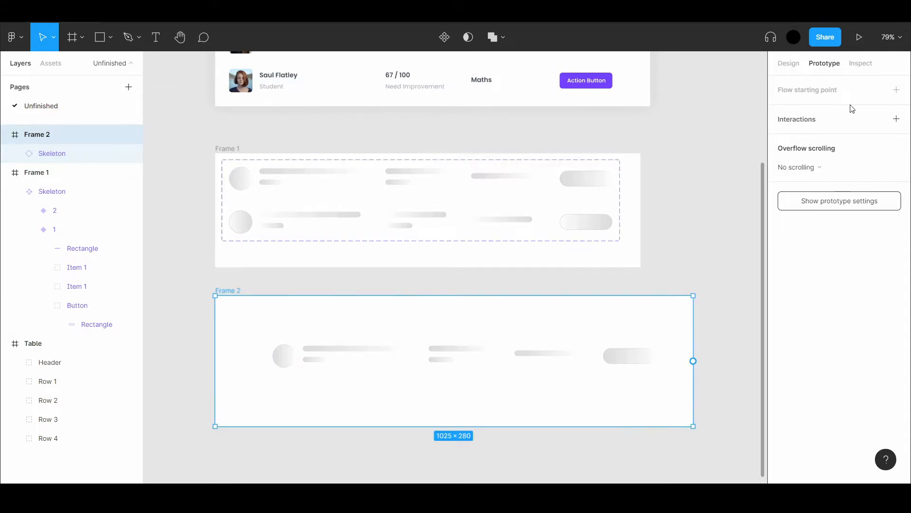
click(897, 90)
click(207, 304)
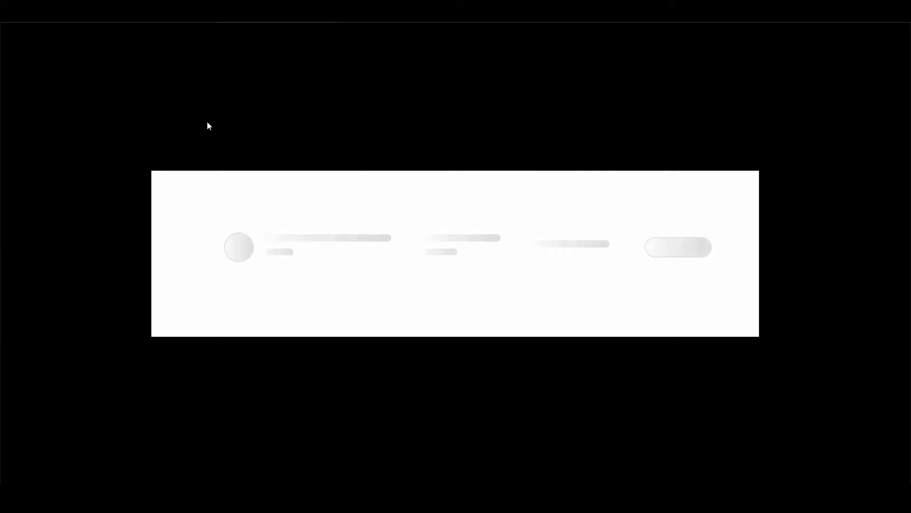
- Leave the prototype preview and delete Frame 2 with its test skeleton row
click(63, 20)
scroll(230, 298, down, 1)
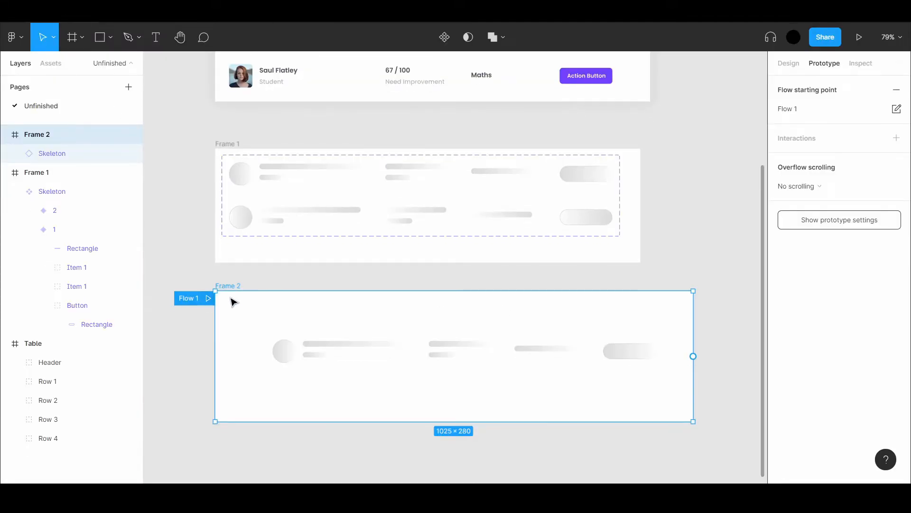
key(Delete)
- Duplicate the Table frame and place the copy to the right of the original
scroll(234, 303, up, 3)
scroll(228, 341, down, 1)
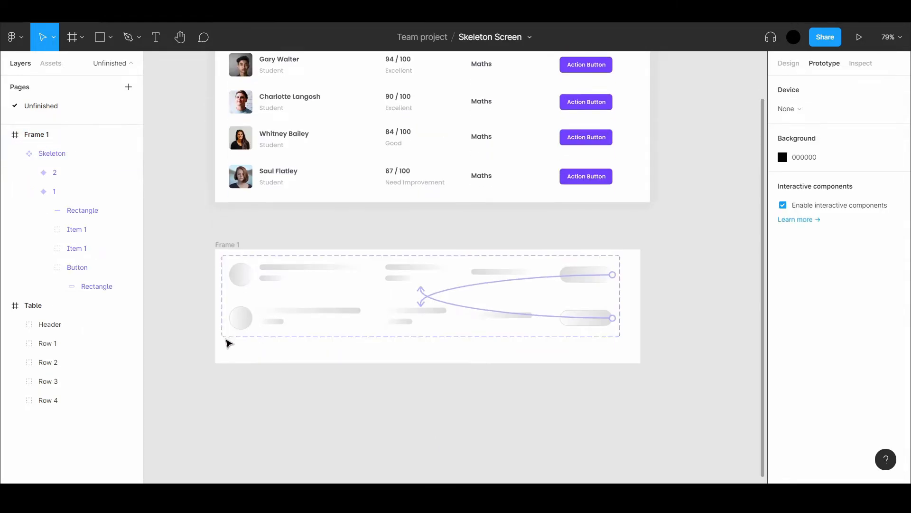
scroll(226, 340, down, 3)
drag(226, 100, 539, 127)
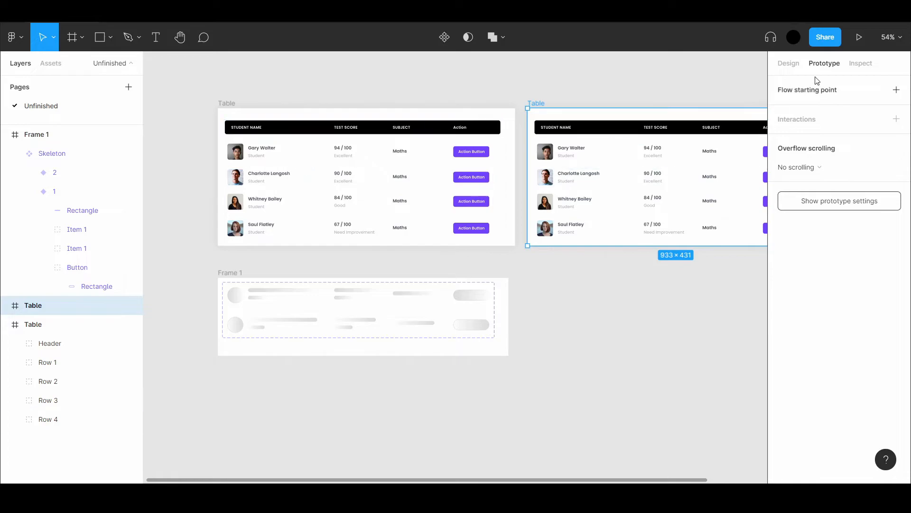
- Delete all four student rows from the original Table frame, keeping only its header
click(789, 64)
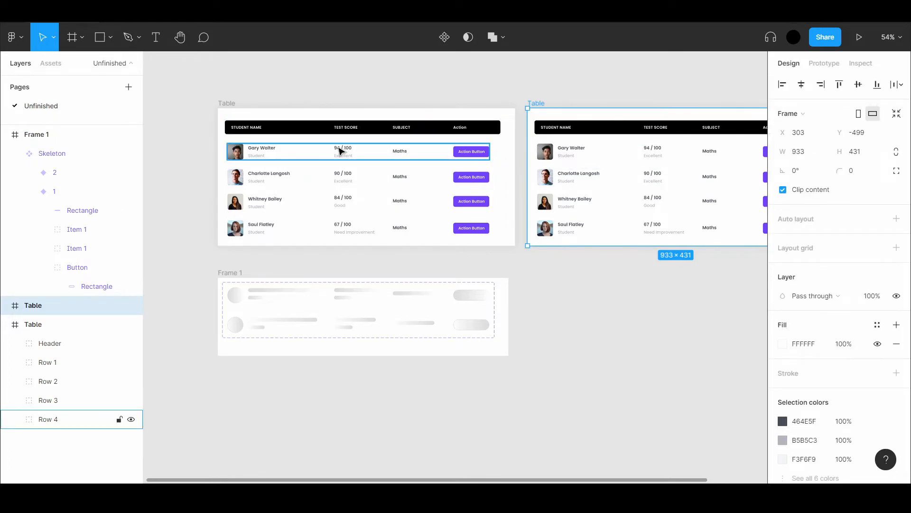
click(335, 150)
shift+click(270, 182)
shift+click(261, 203)
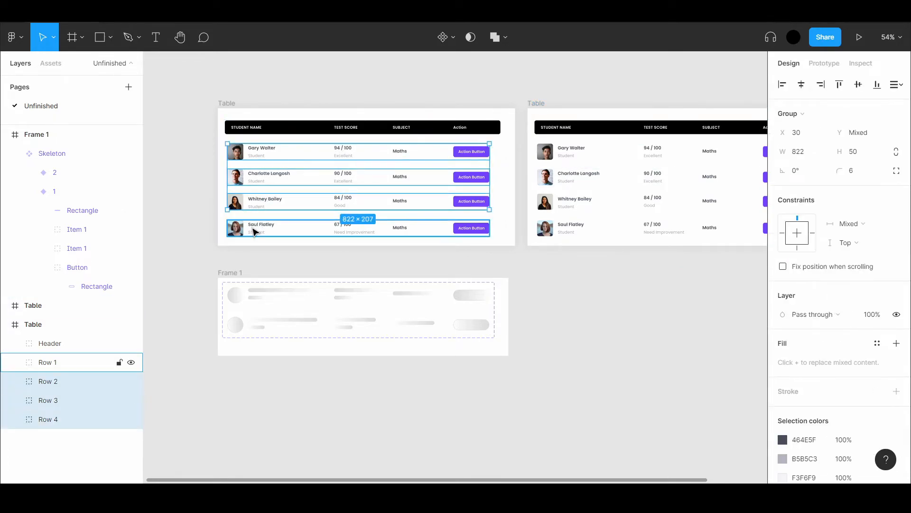
shift+click(254, 232)
key(Delete)
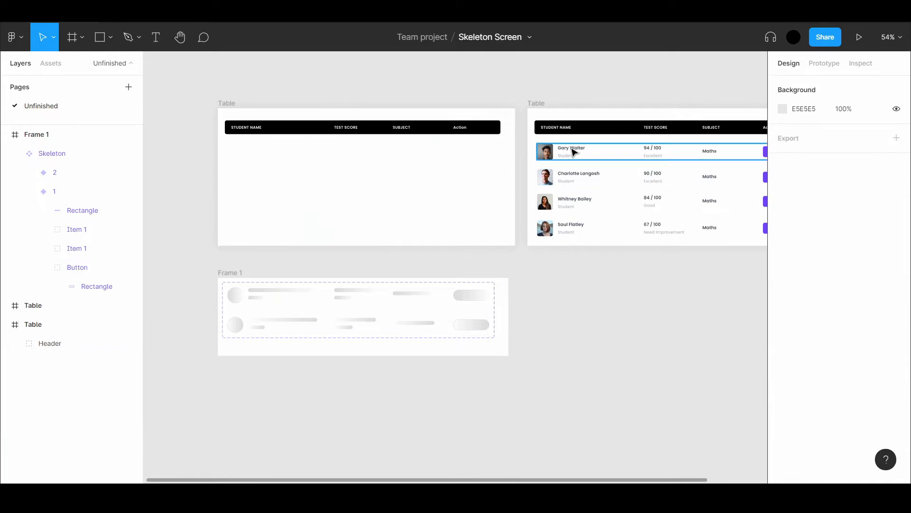
- Place a Skeleton instance in the emptied Table frame at X 30 and Y 111, matching the first student row's position
click(572, 148)
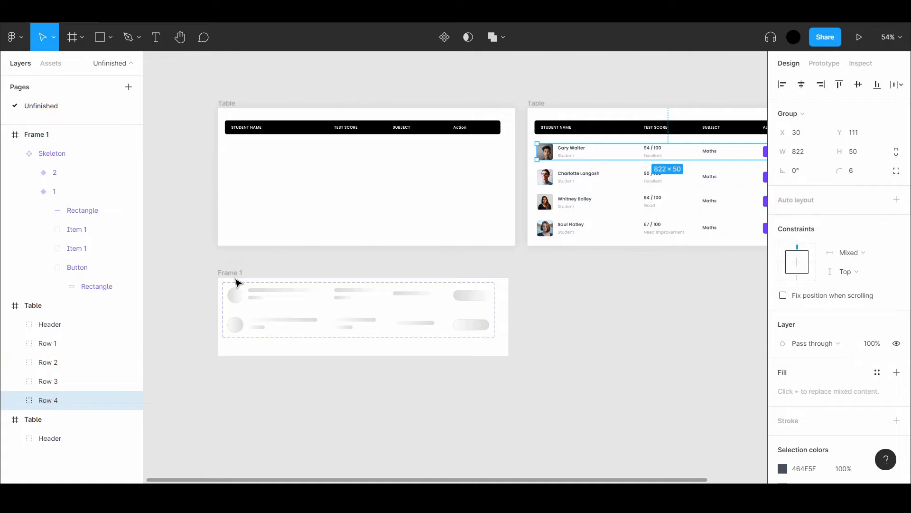
click(286, 302)
drag(268, 299, 276, 175)
click(801, 137)
text(30)
key(Tab)
text(1)
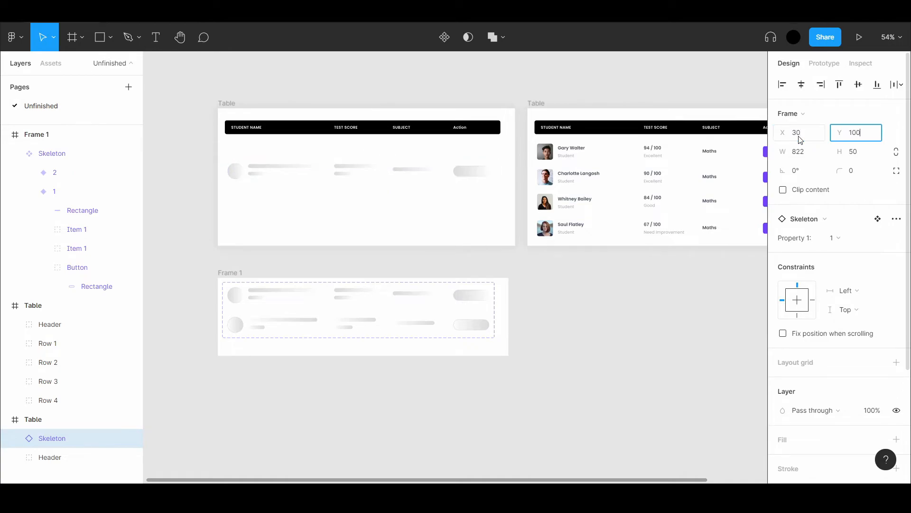
key(Return)
click(871, 136)
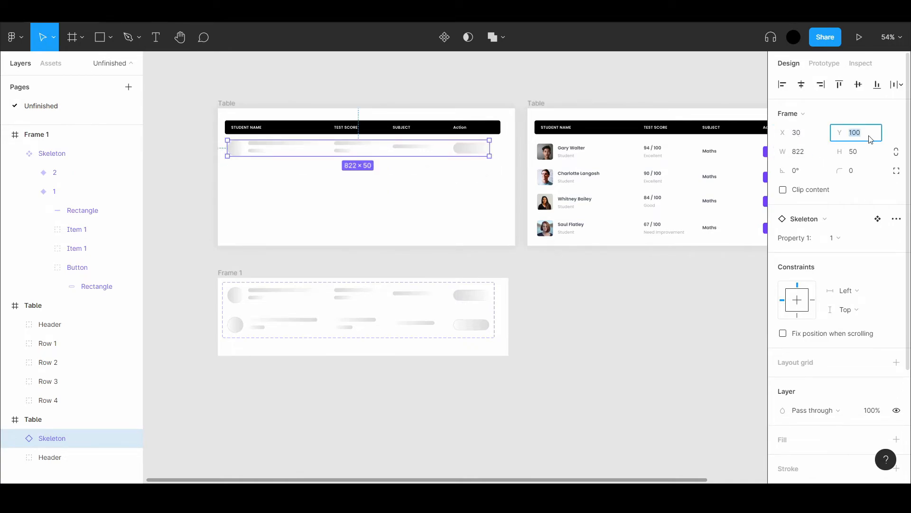
key(Return)
- Duplicate the skeleton row downwards until four evenly spaced rows fill the original Table frame
drag(375, 154, 375, 177)
drag(375, 176, 384, 224)
- Set the vertical spacing between the four skeleton rows to 33, matching the spacing of the student rows in the other table
click(550, 229)
shift+click(550, 211)
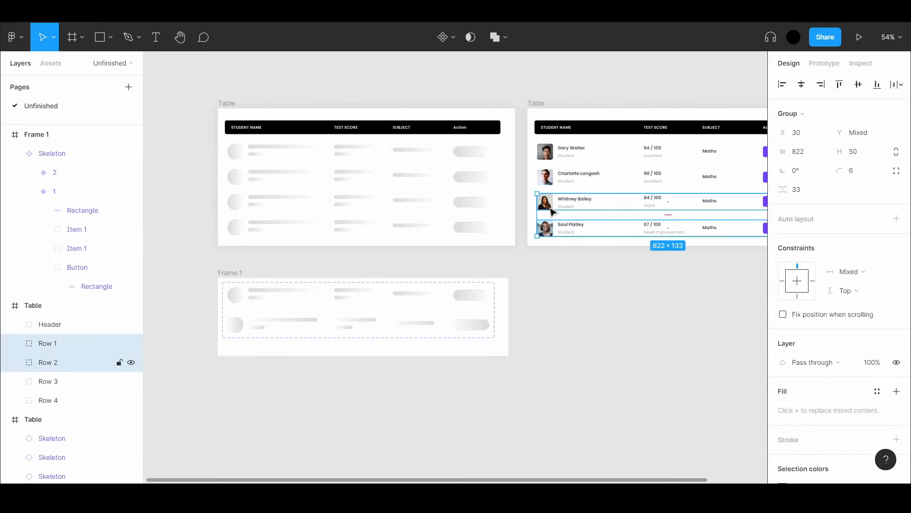
scroll(244, 187, up, 2)
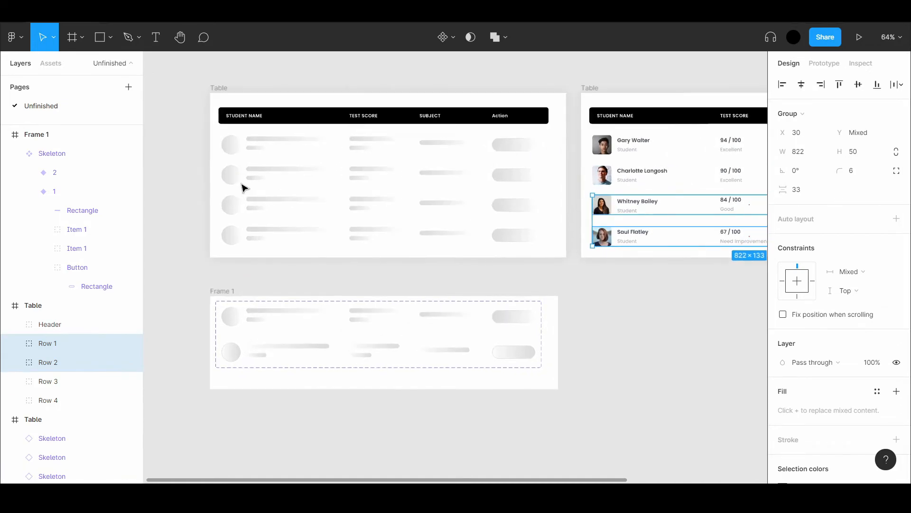
click(233, 225)
shift+click(232, 209)
shift+click(238, 179)
shift+click(252, 138)
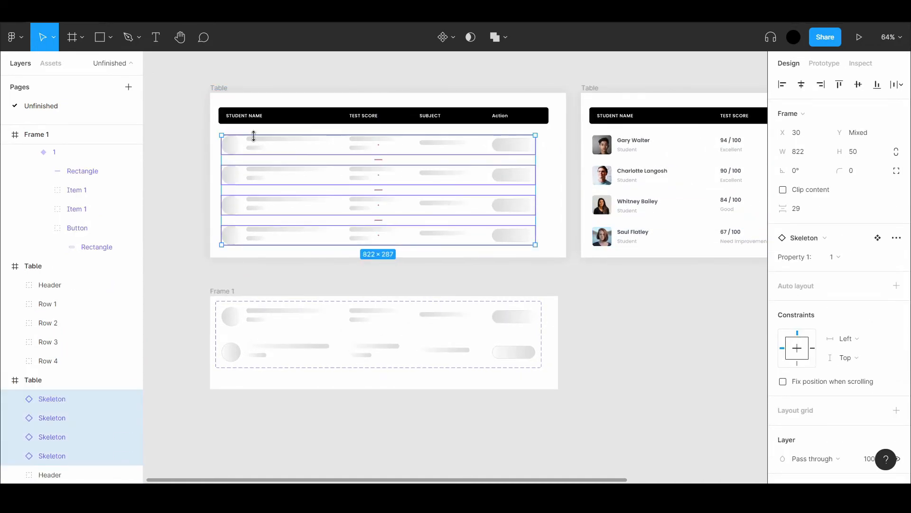
click(797, 211)
text(33)
key(Return)
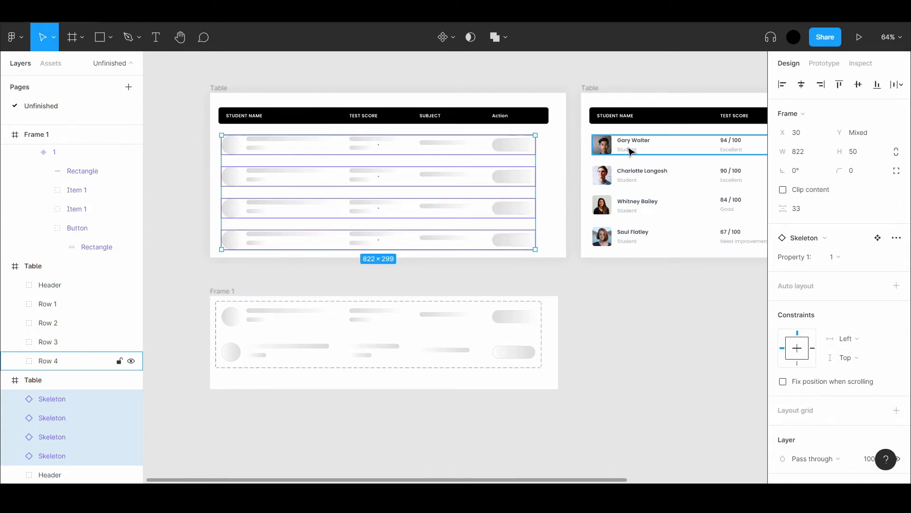
- Move Frame 1 with the skeleton variants farther below the skeleton table, to about X -669 and Y 207
click(625, 317)
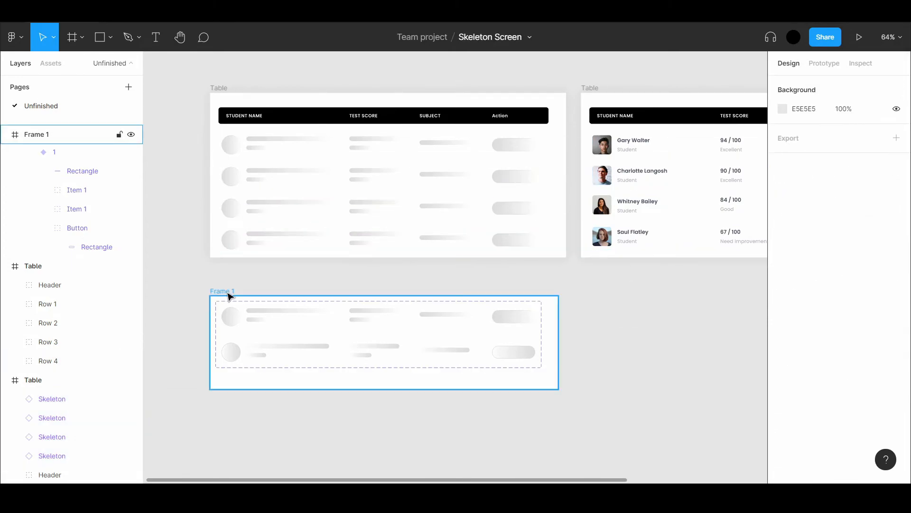
drag(248, 291, 230, 364)
scroll(411, 342, up, 3)
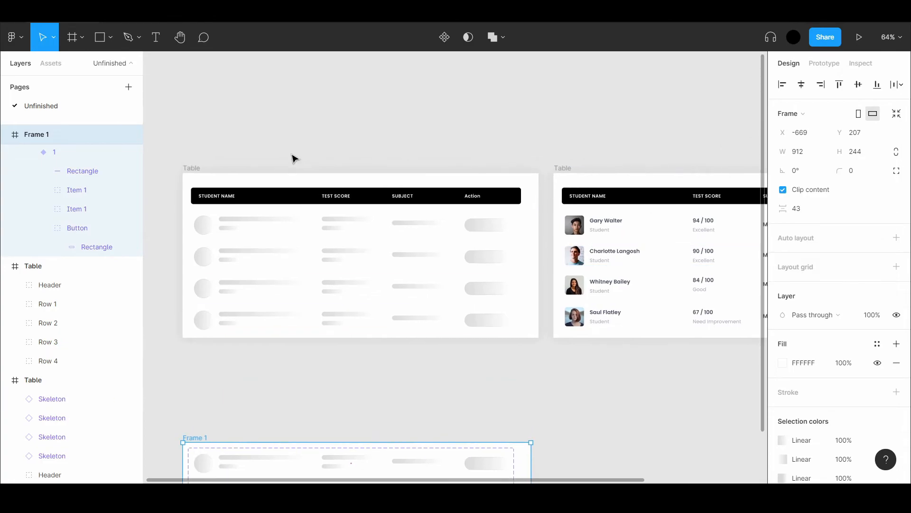
- Make the skeleton Table frame a prototype flow starting point and preview its loading animation
click(201, 171)
key(alt+9)
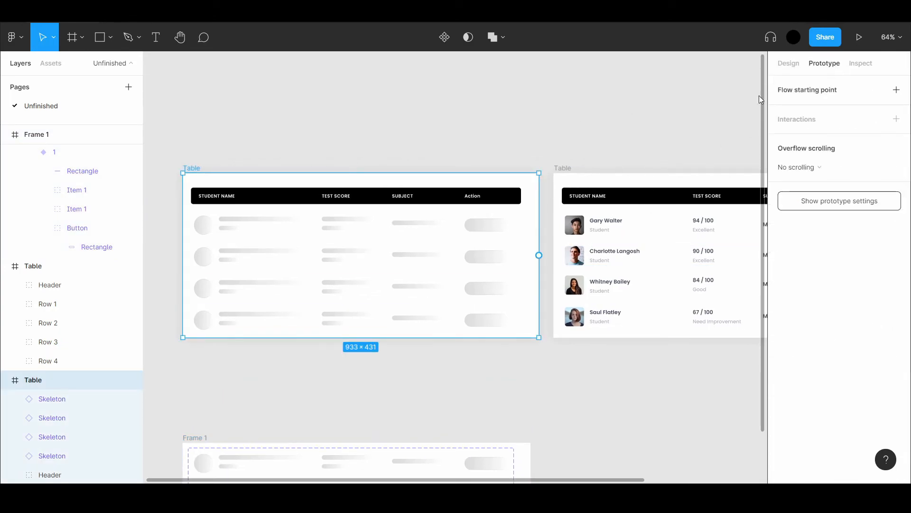
click(896, 90)
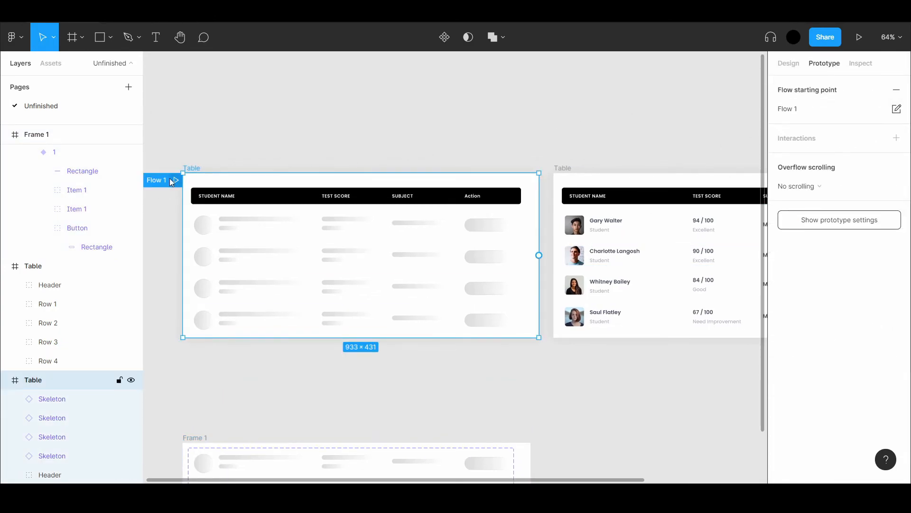
click(175, 181)
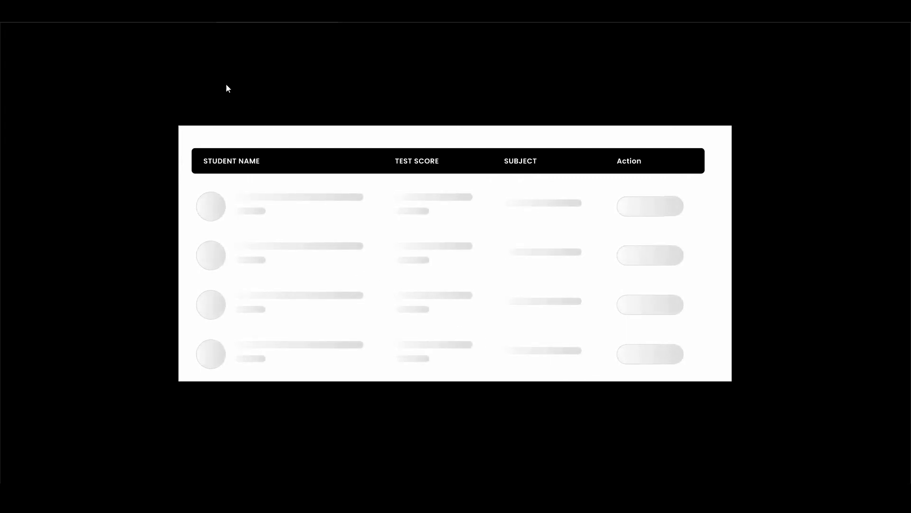
click(61, 15)
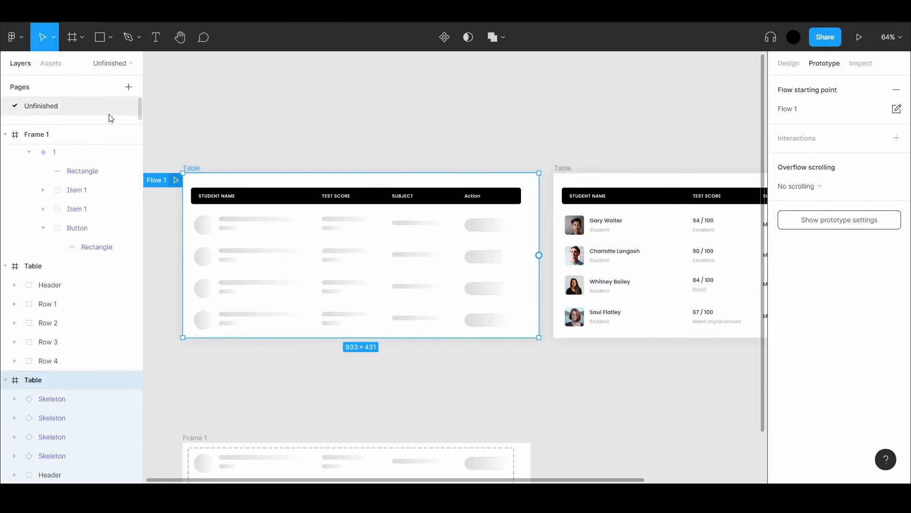
- Shift the student Table frame slightly away from the skeleton table and connect the skeleton table to it as a prototype interaction
drag(567, 169, 601, 169)
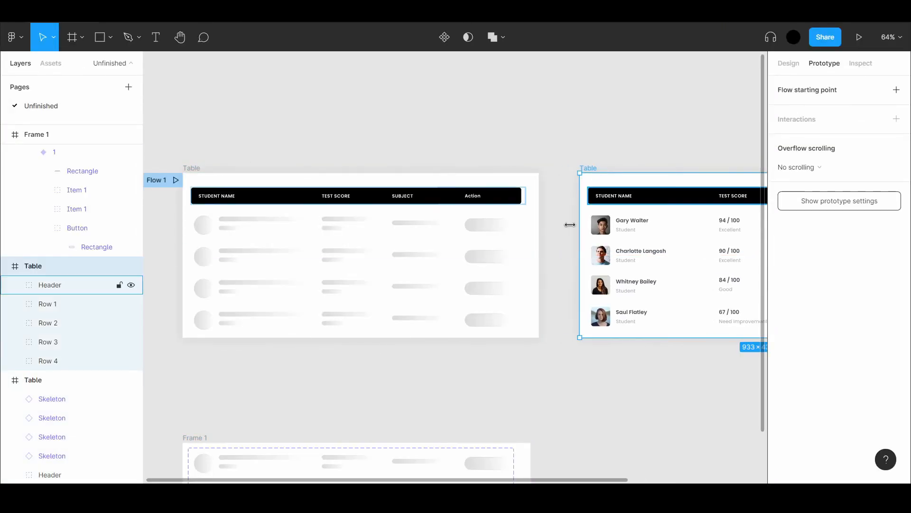
click(188, 166)
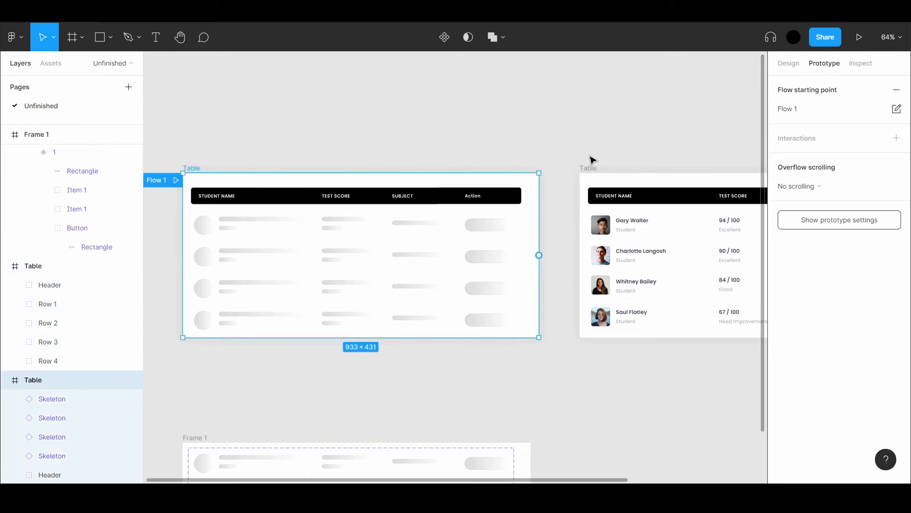
drag(539, 255, 613, 257)
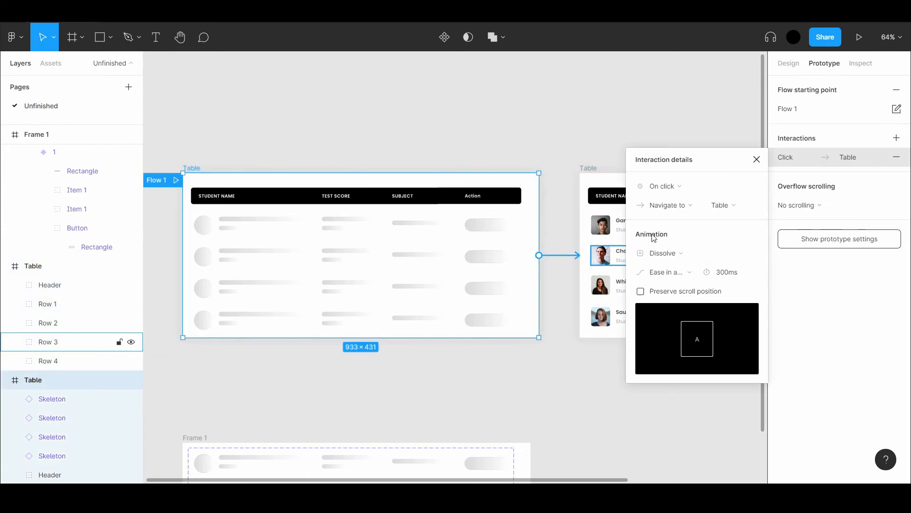
- Set the table connection to trigger after a 3000 ms delay with Smart animate, and preview Flow 1
click(652, 184)
click(678, 327)
click(726, 187)
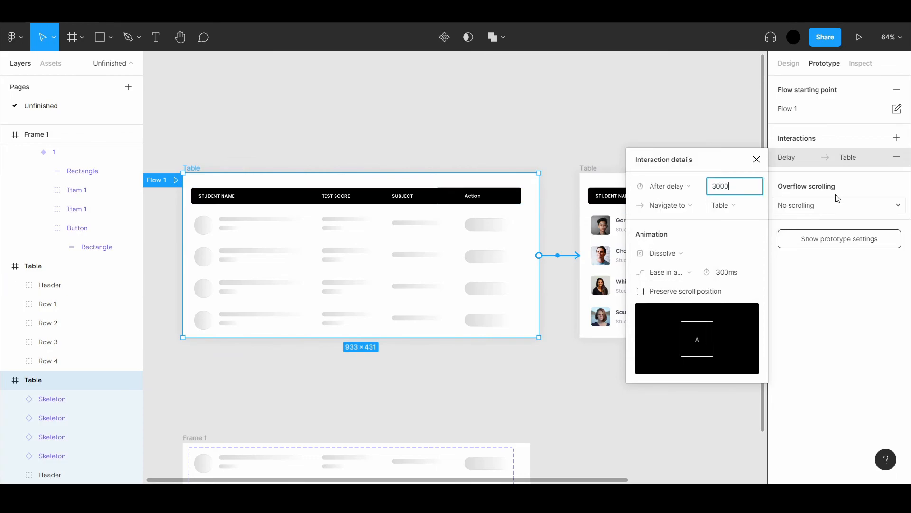
click(681, 254)
click(674, 265)
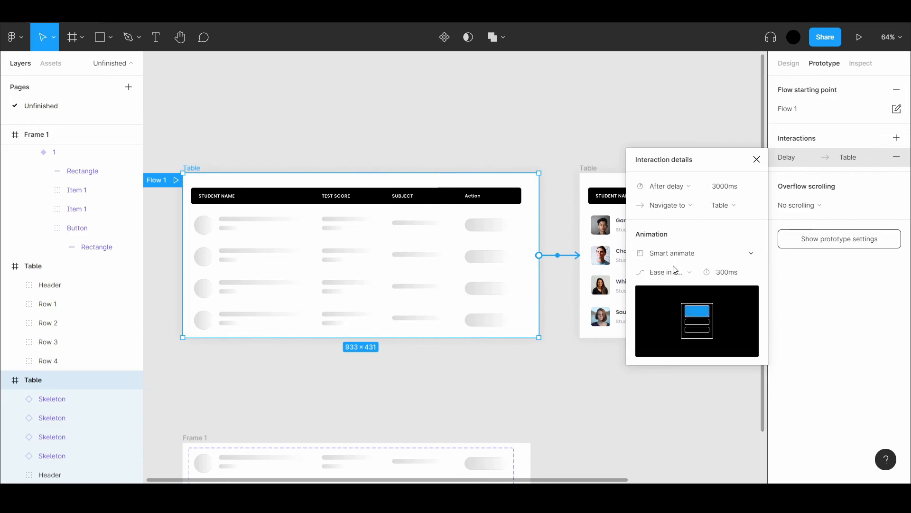
click(175, 180)
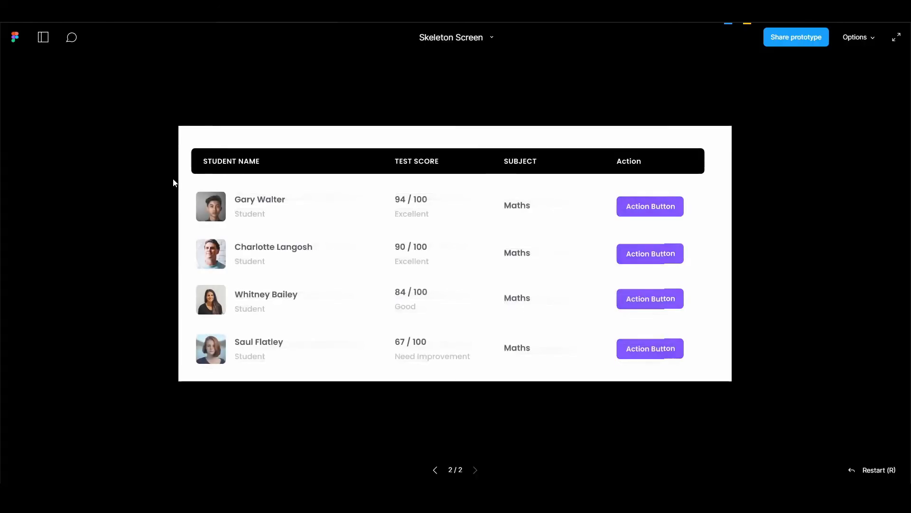